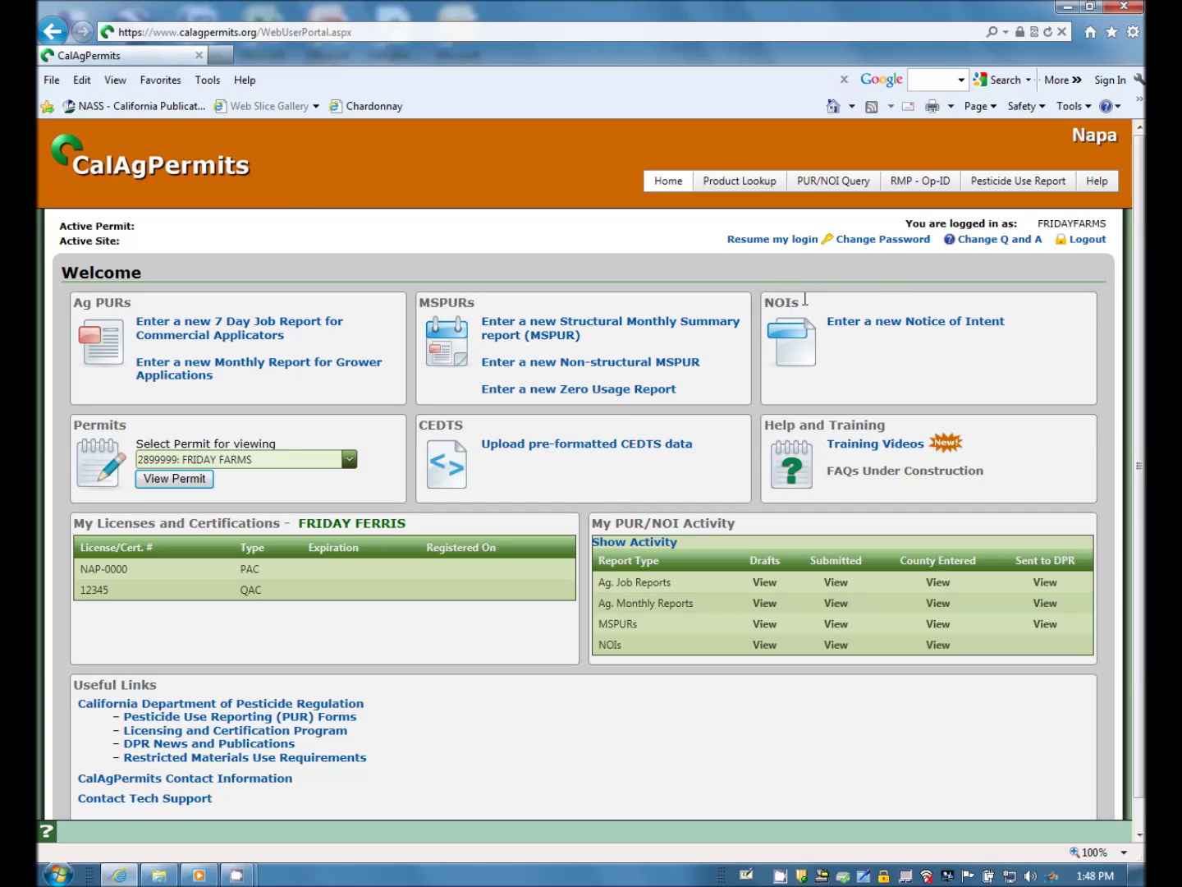
- Start a new Notice of Intent from the NOIs section of the Welcome page
left_click(935, 330)
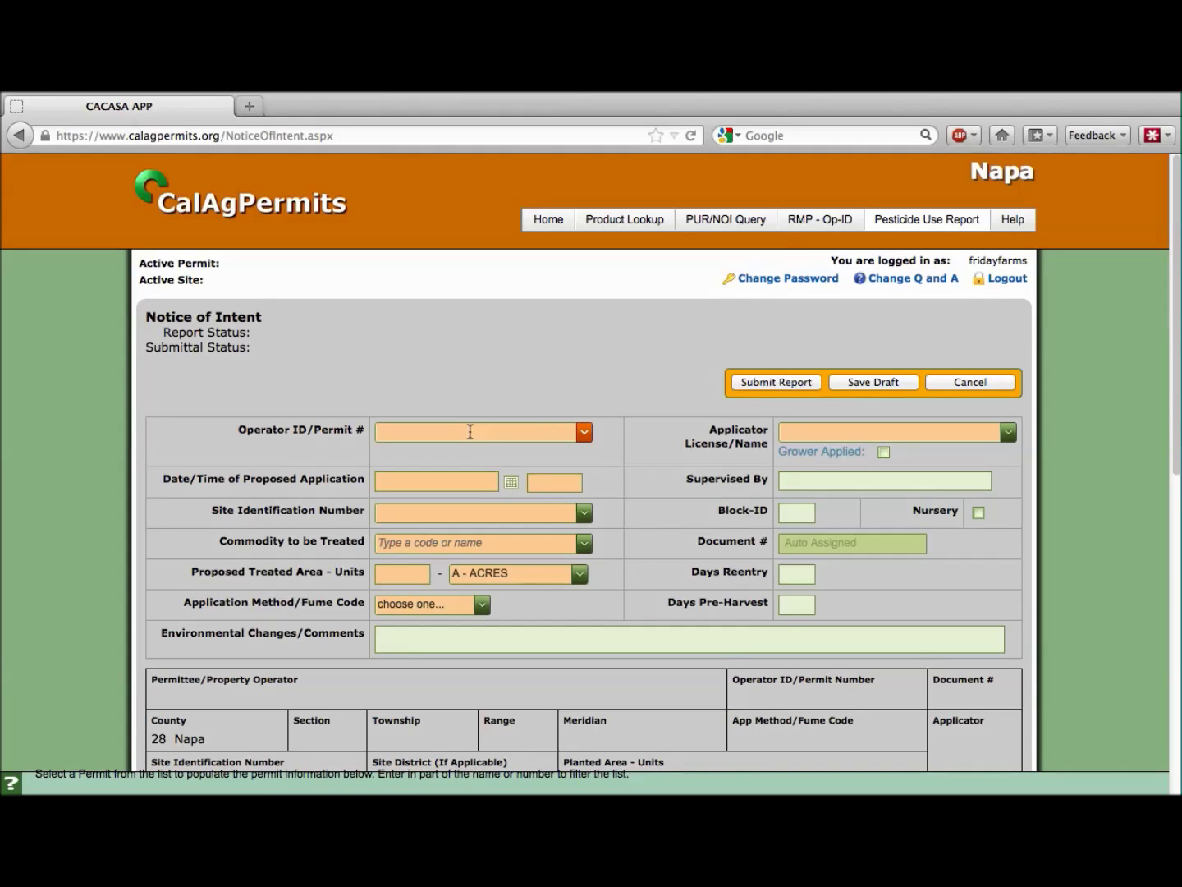
- Choose FRIDAY FARMS as the operator and schedule the application for 9/30/2012 at 8:00
type("FR")
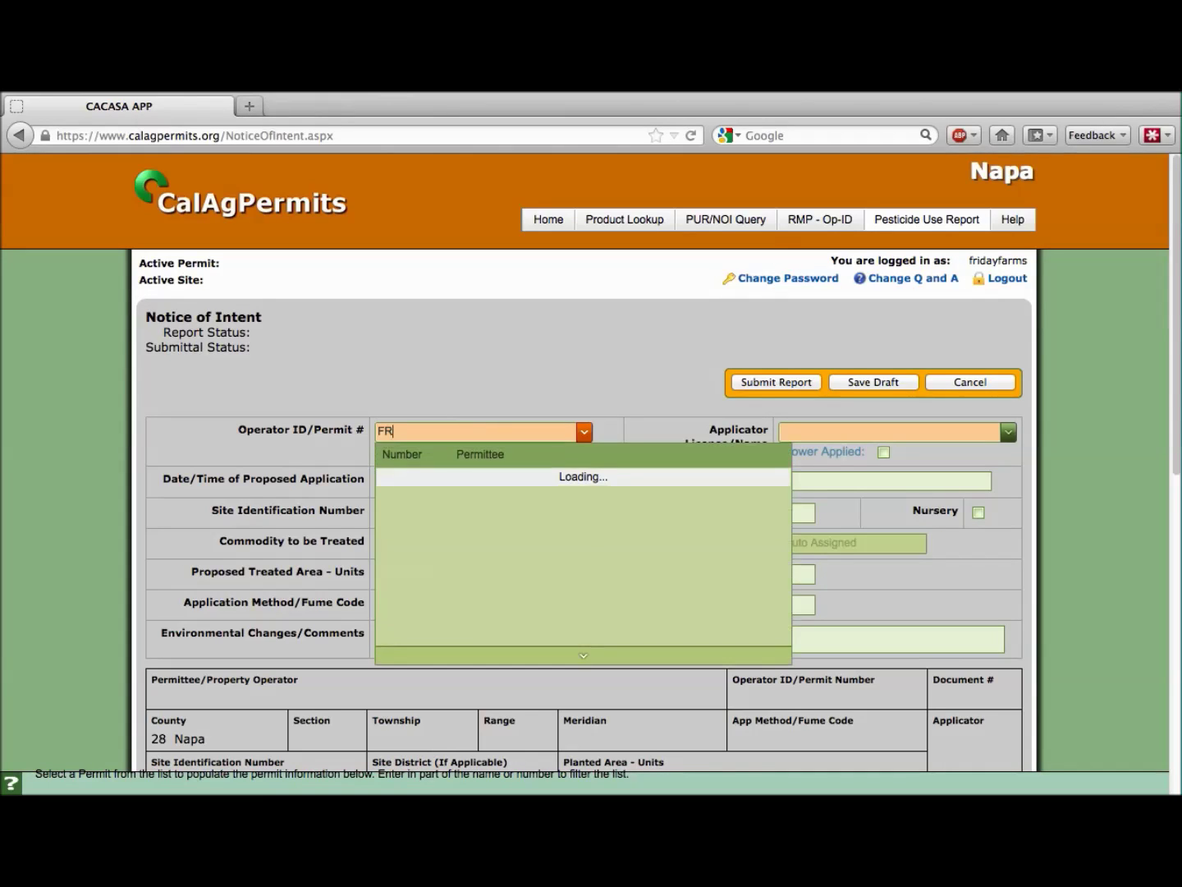
type("IDAY")
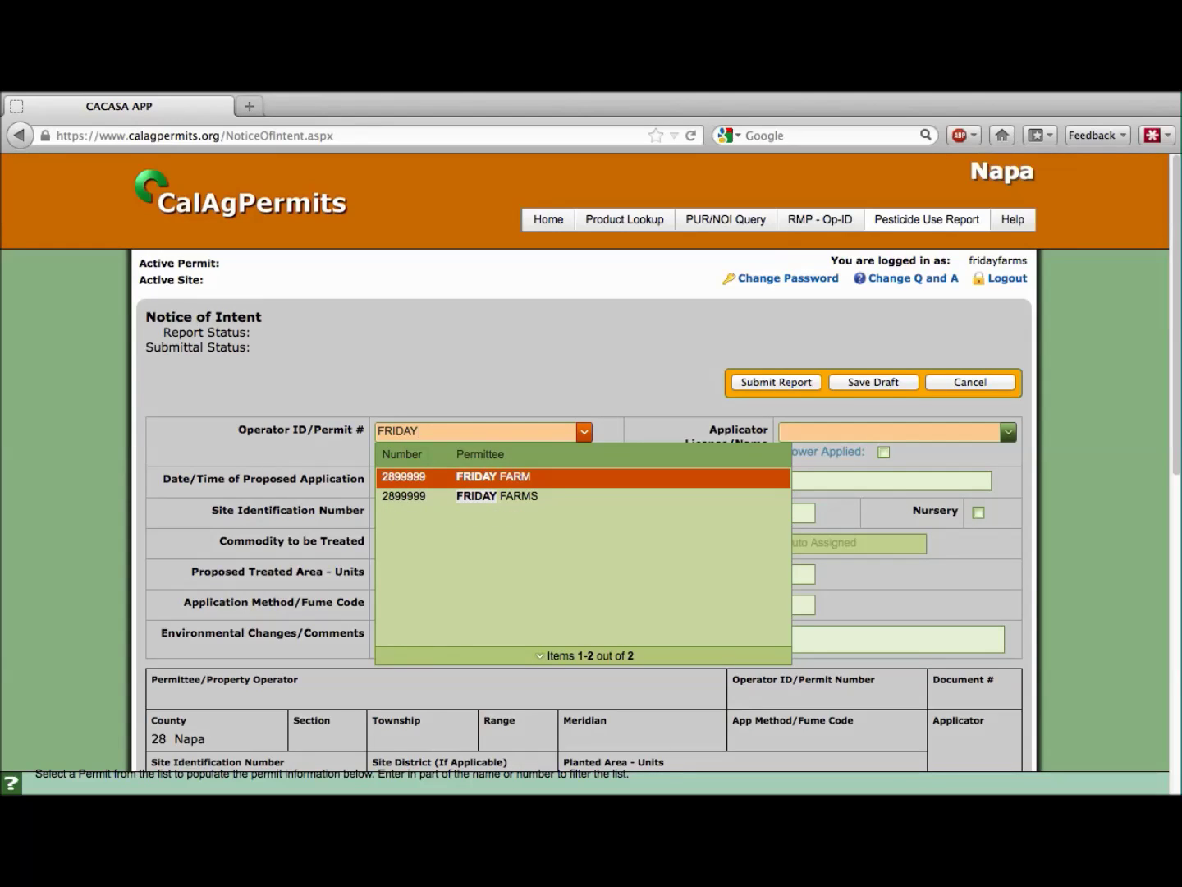
left_click(516, 495)
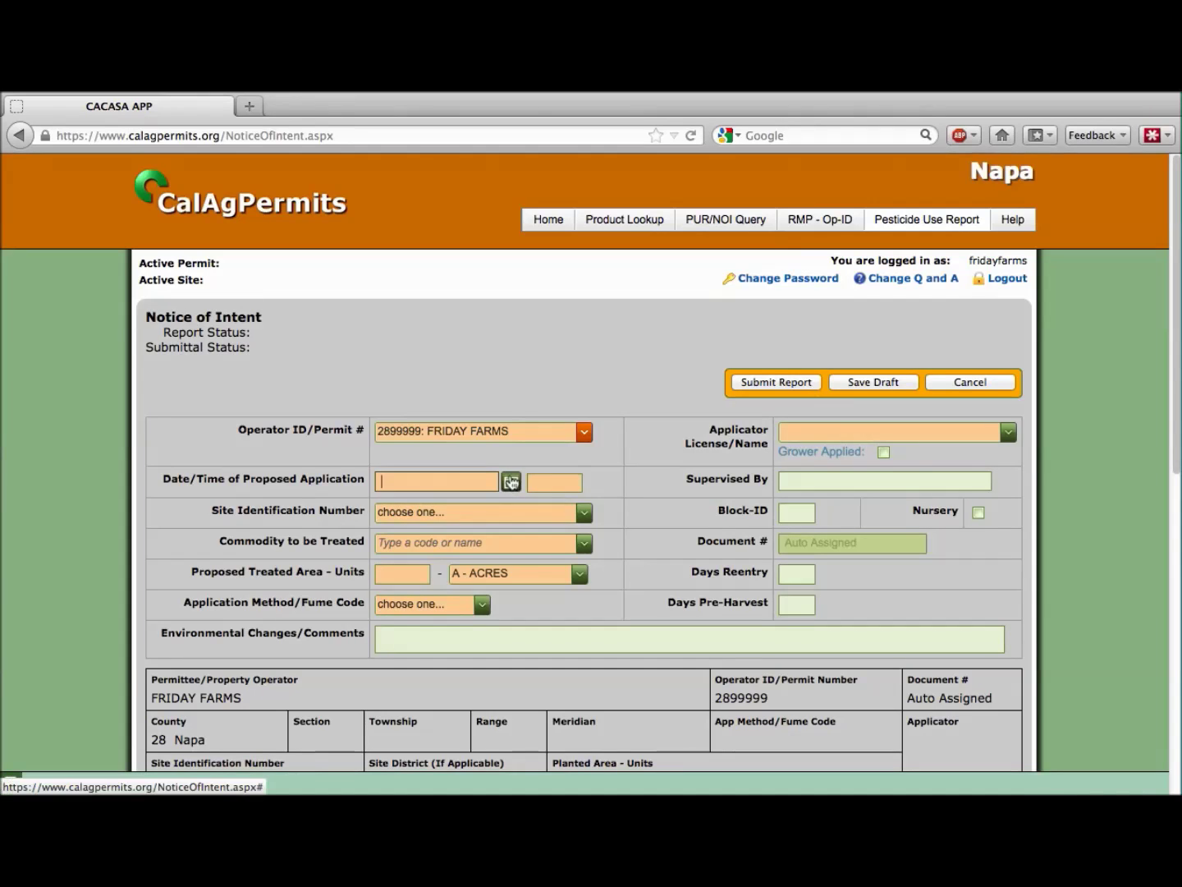
left_click(511, 482)
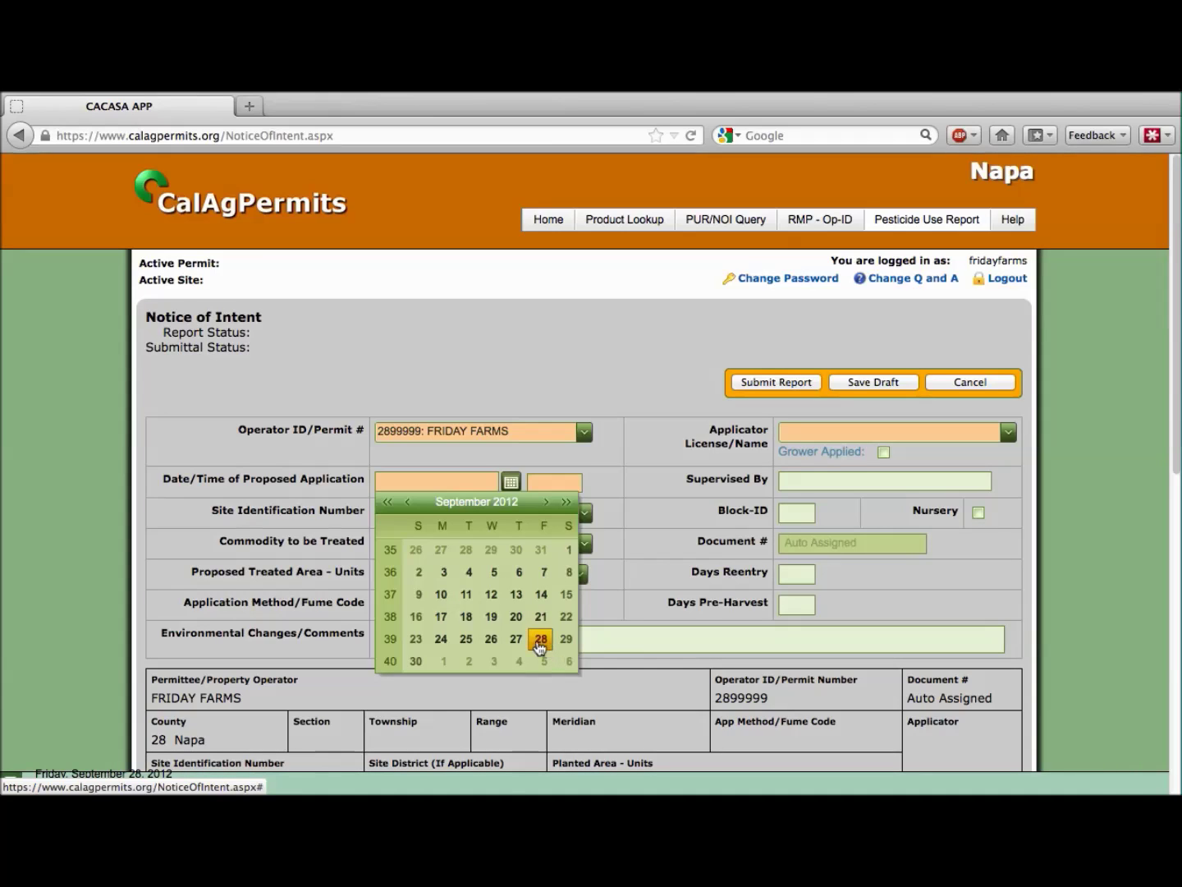
left_click(416, 661)
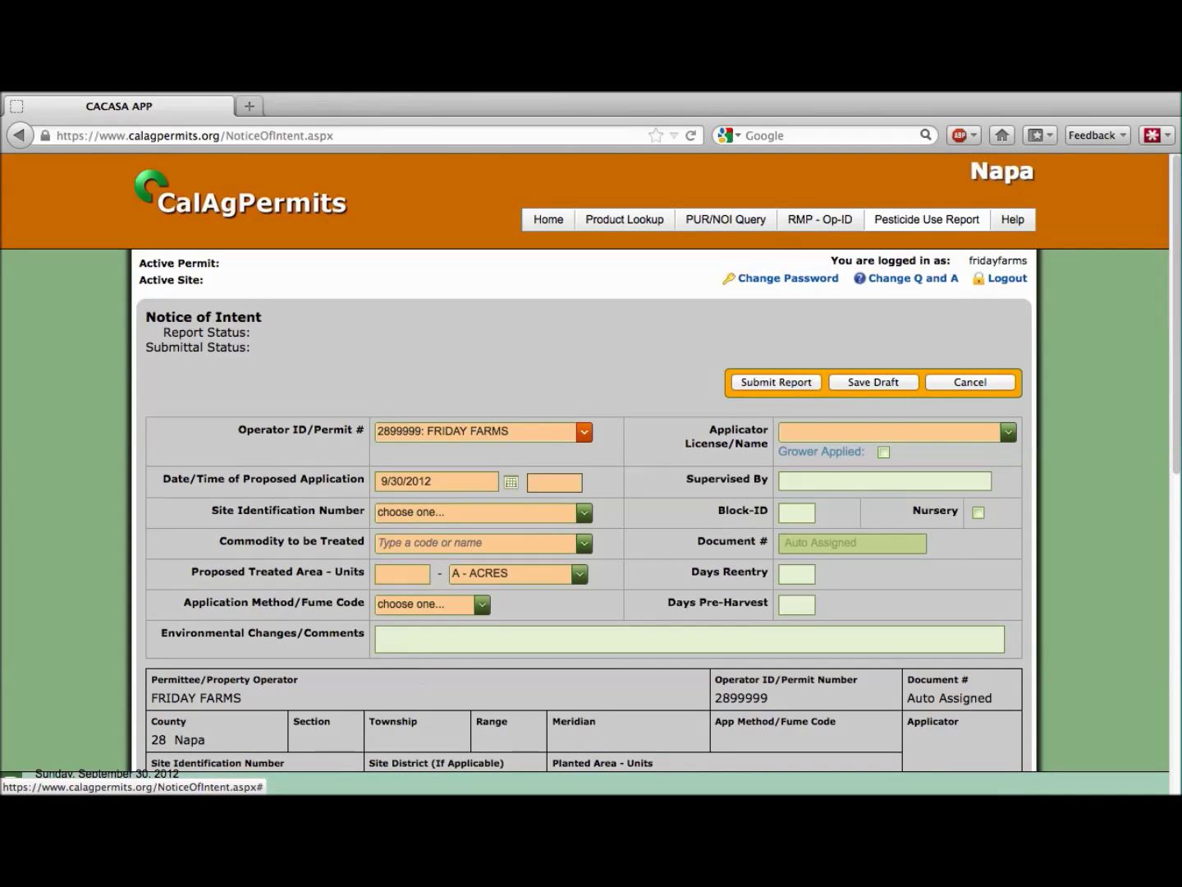
type("8:00")
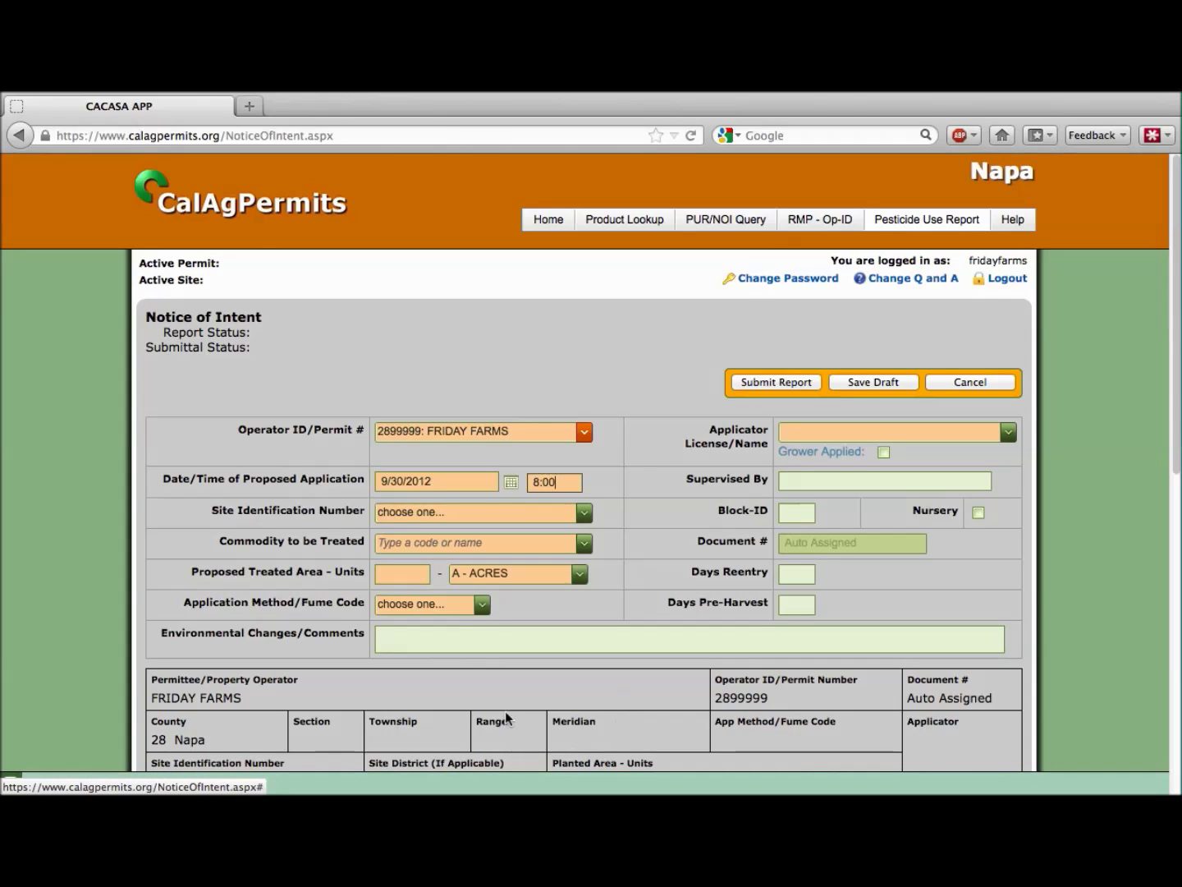
- Select site 11K-1 and commodity GRAPE, WINE
left_click(586, 514)
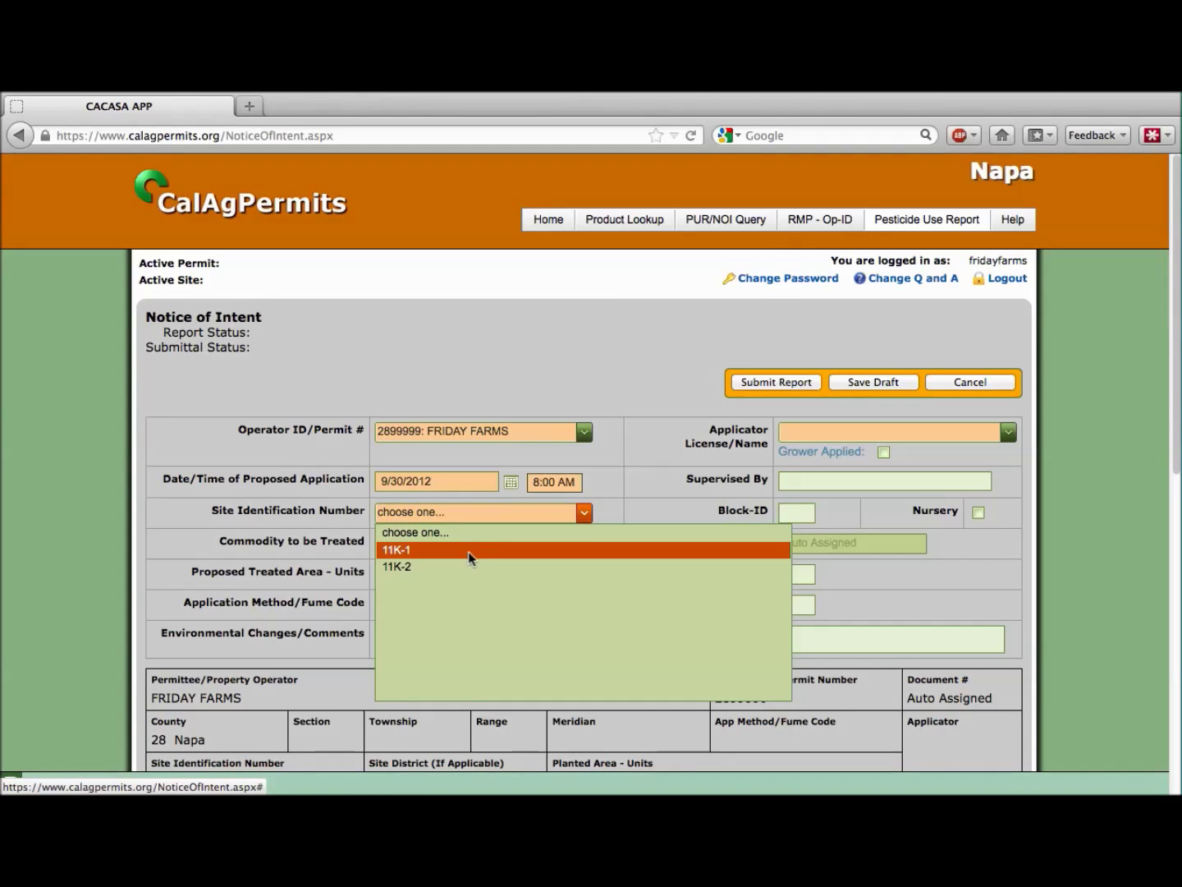
left_click(471, 549)
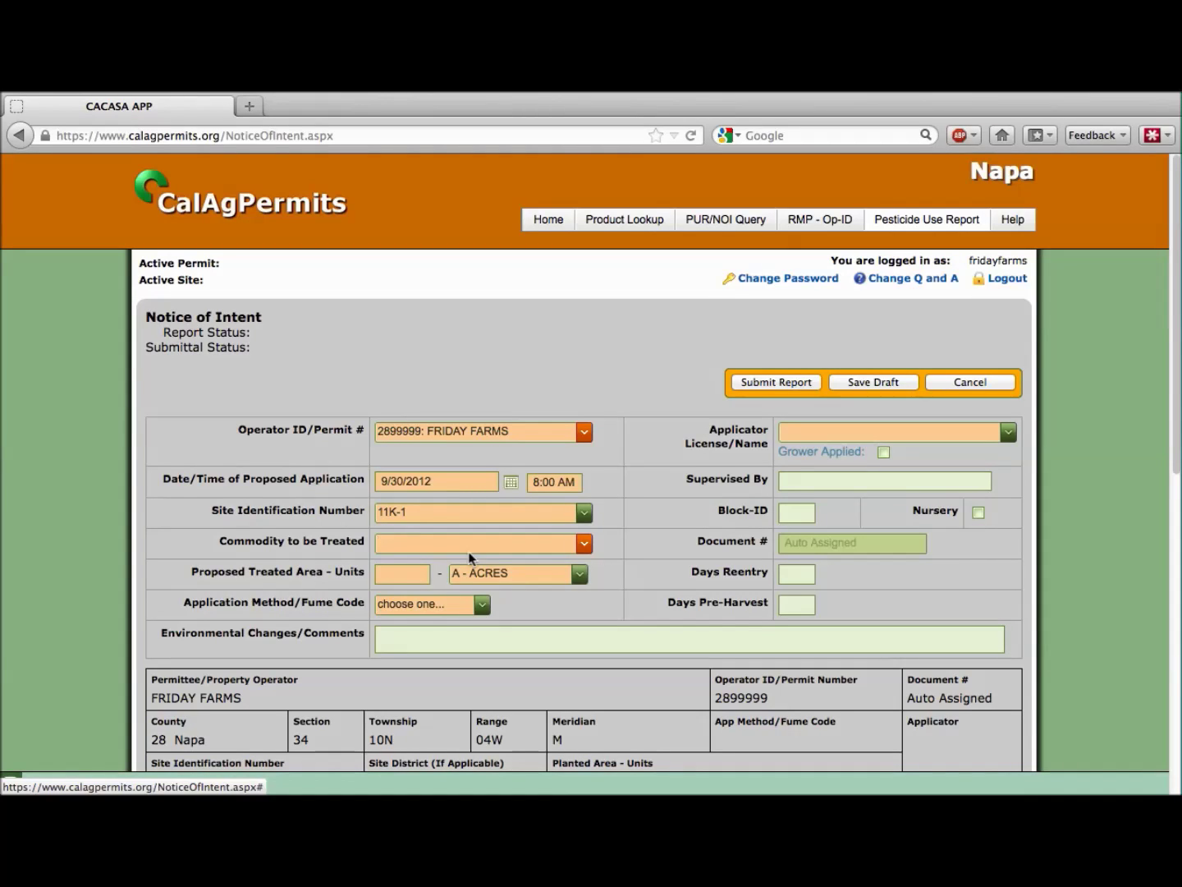
left_click(583, 544)
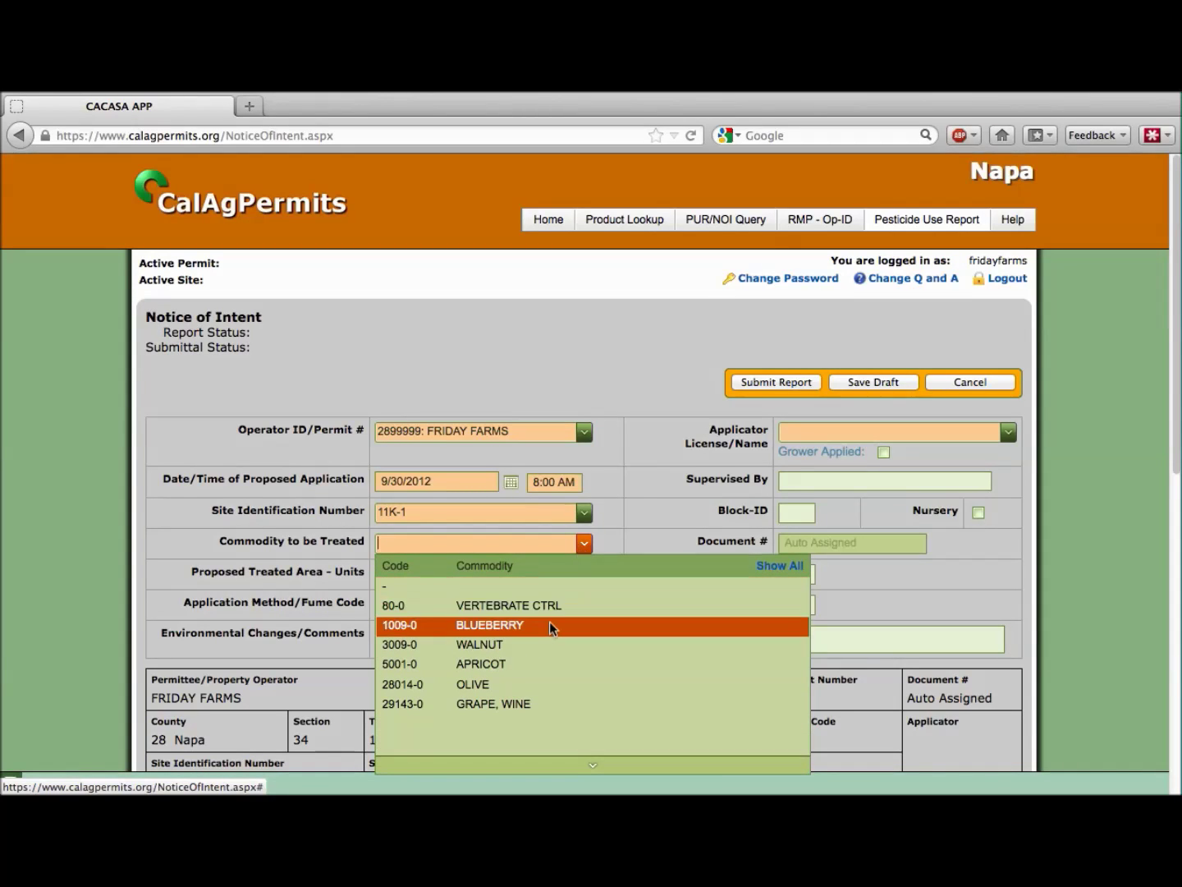
left_click(535, 705)
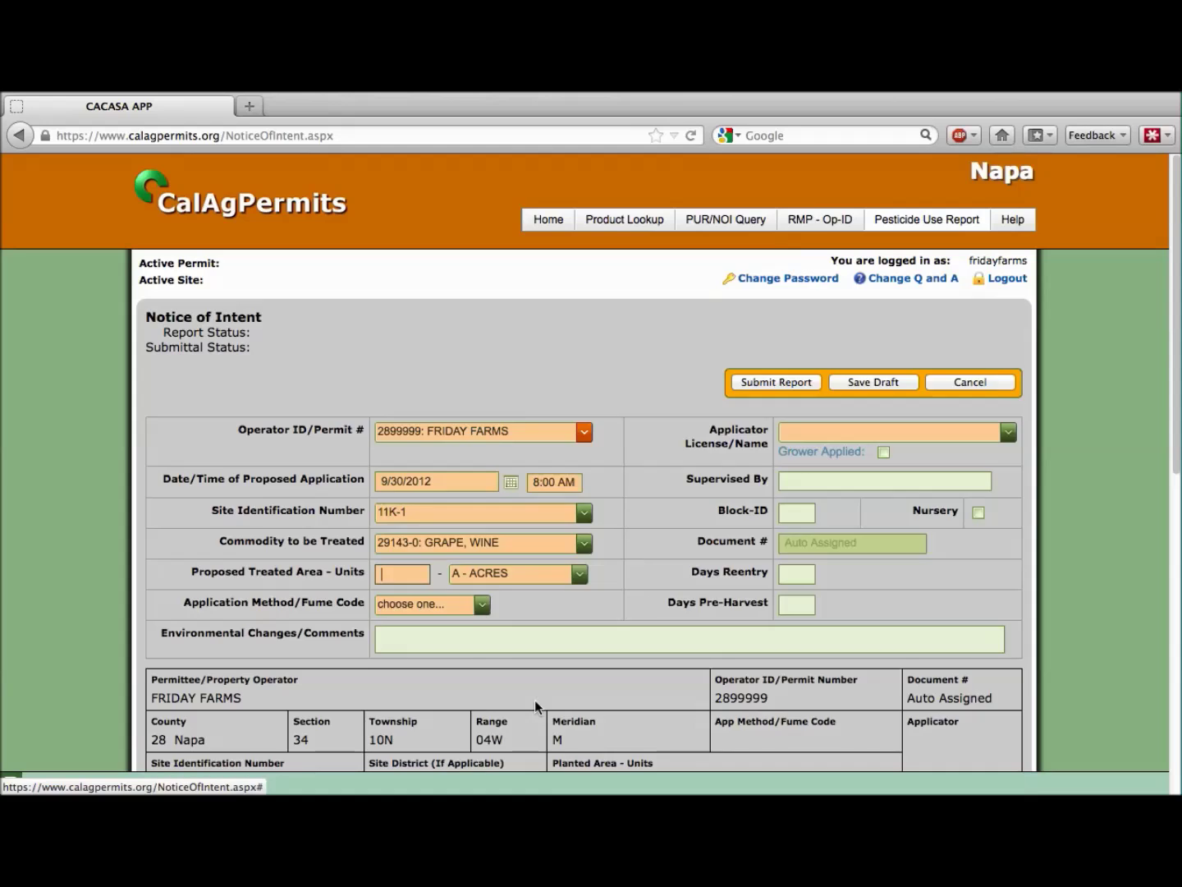
- Enter 5 acres treated, Ground application method, and the FRIDAY applicator licence
left_click(419, 573)
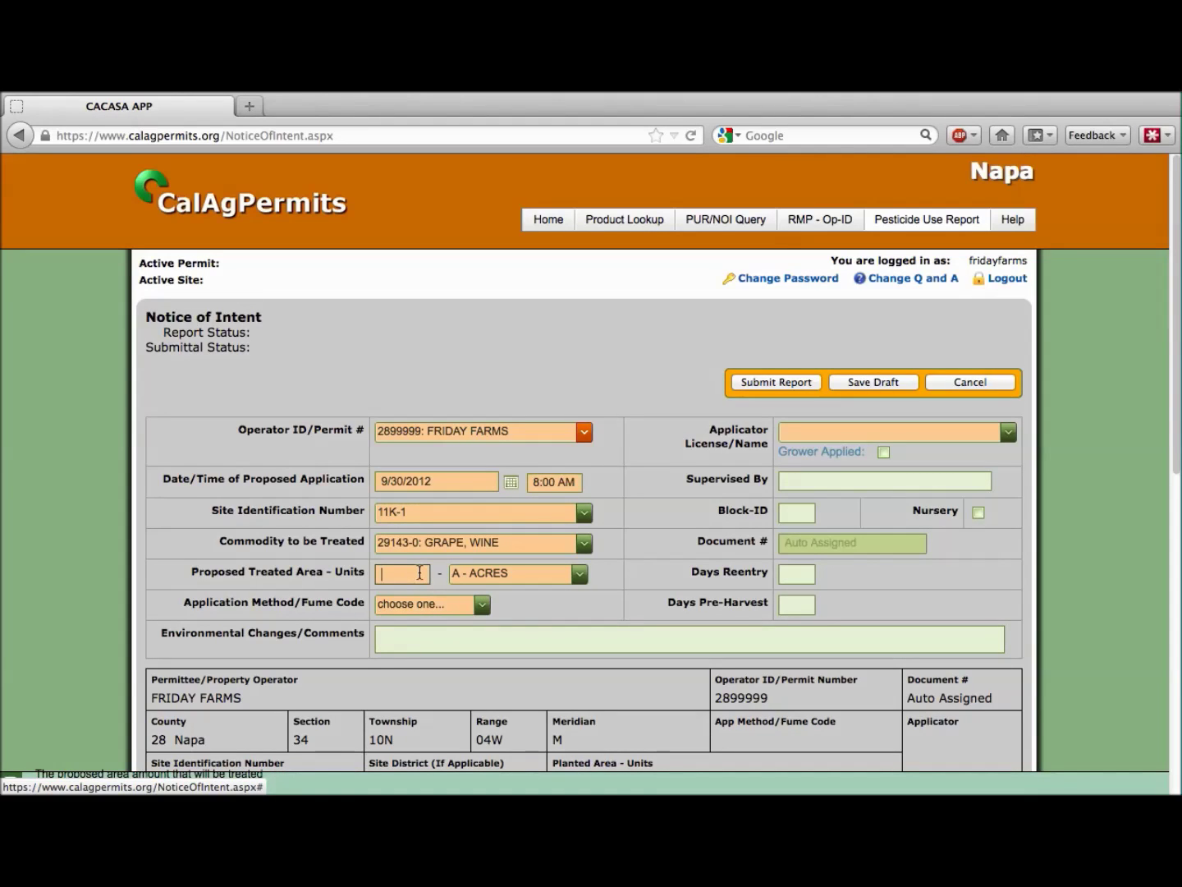
type("5")
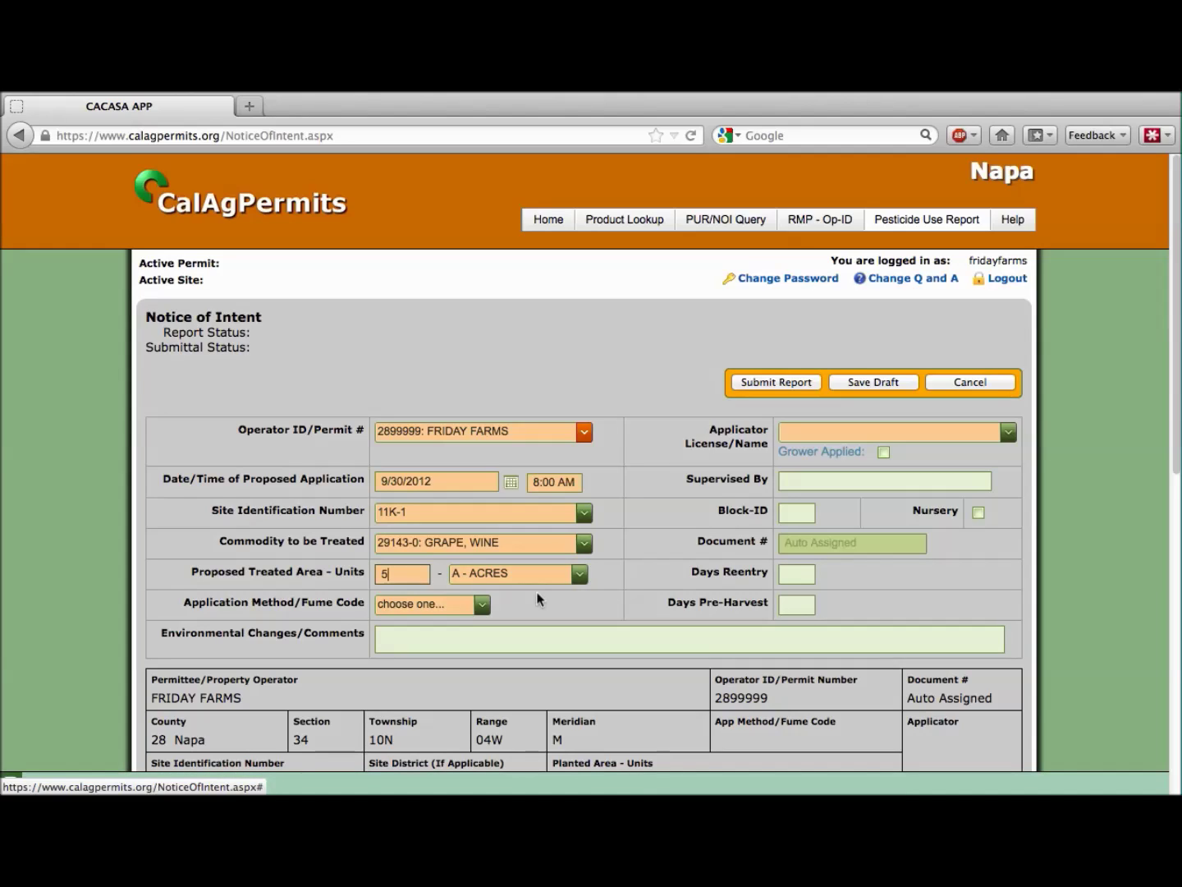
left_click(479, 610)
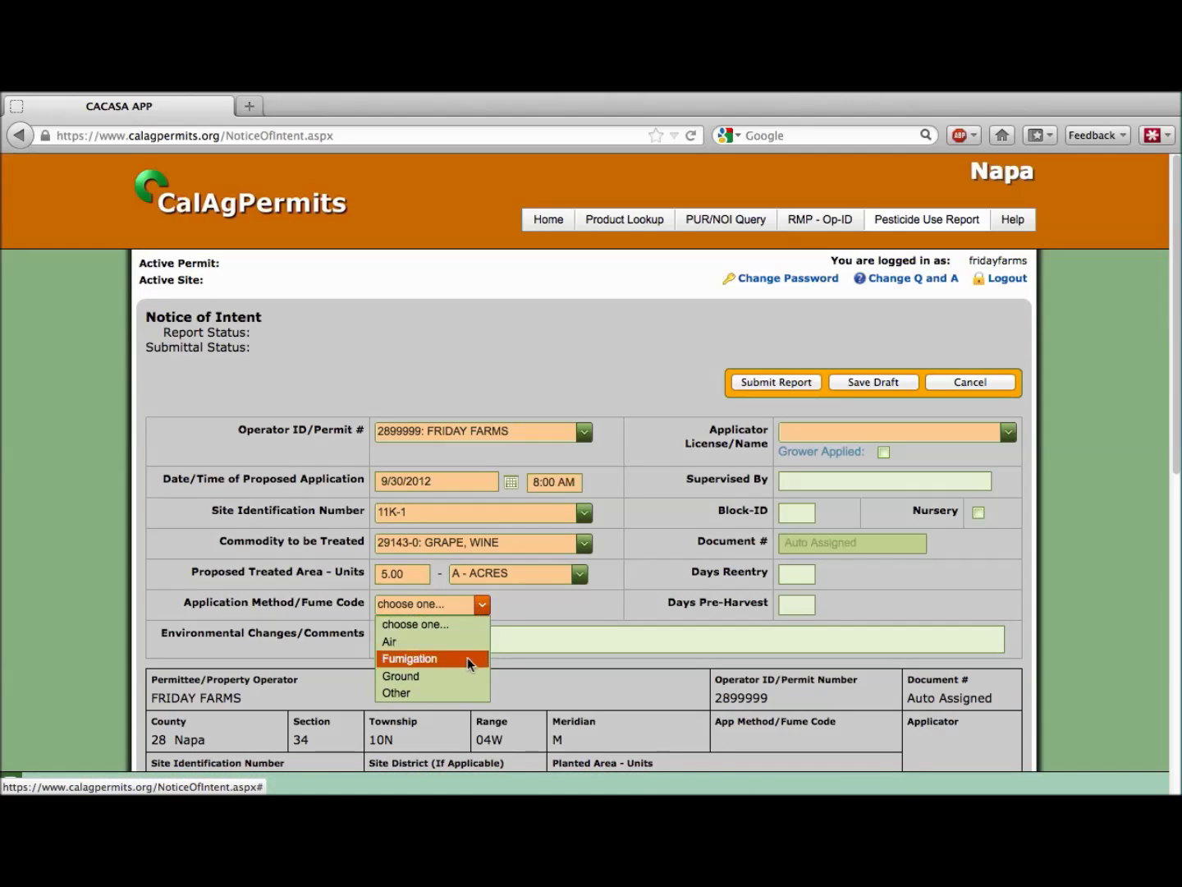
left_click(463, 680)
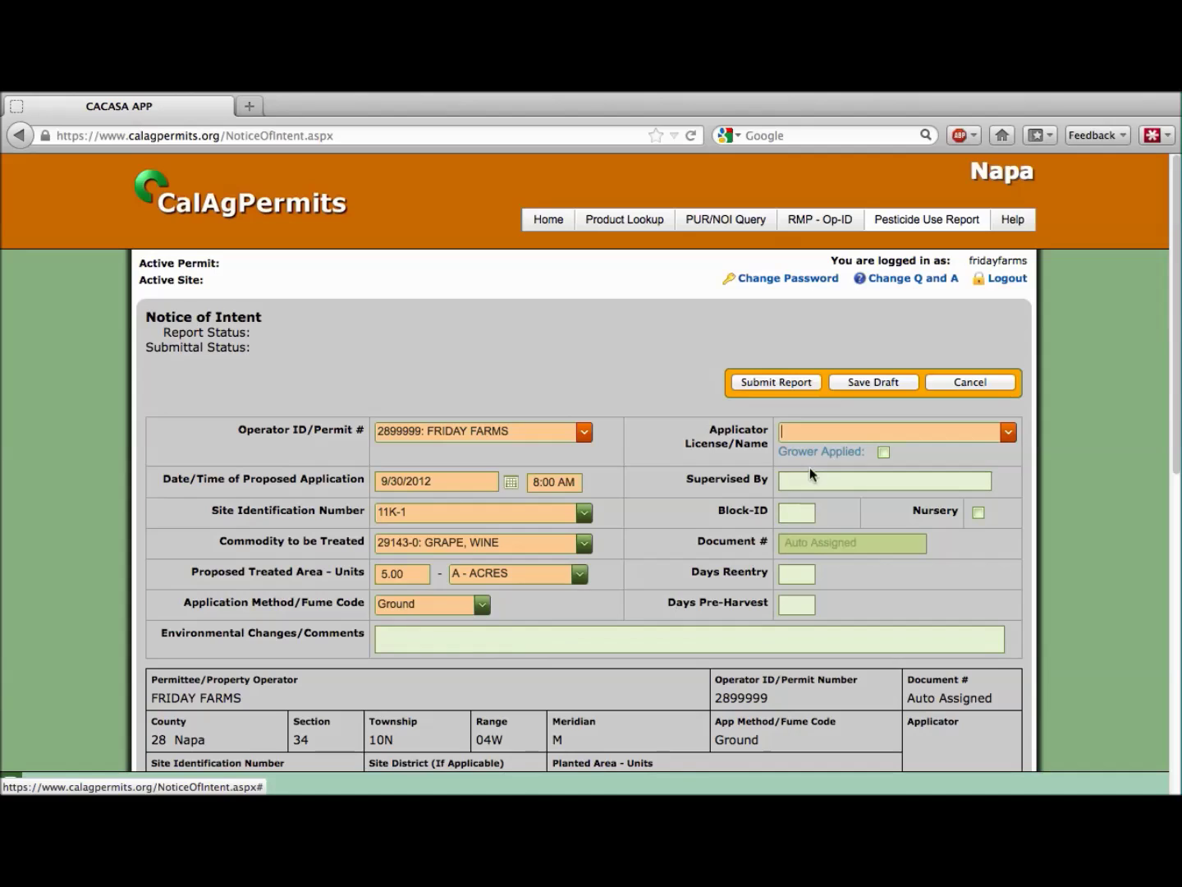
type("F")
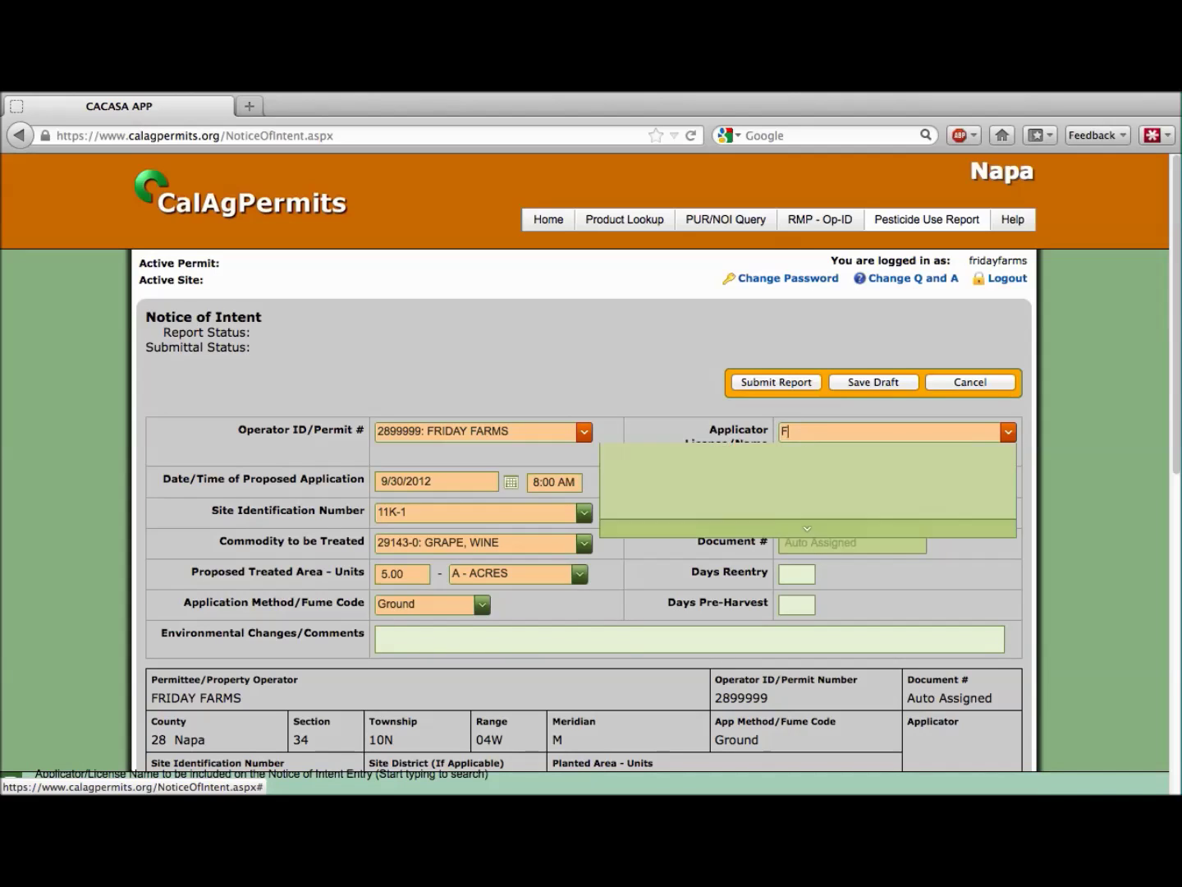
type("RIDAY")
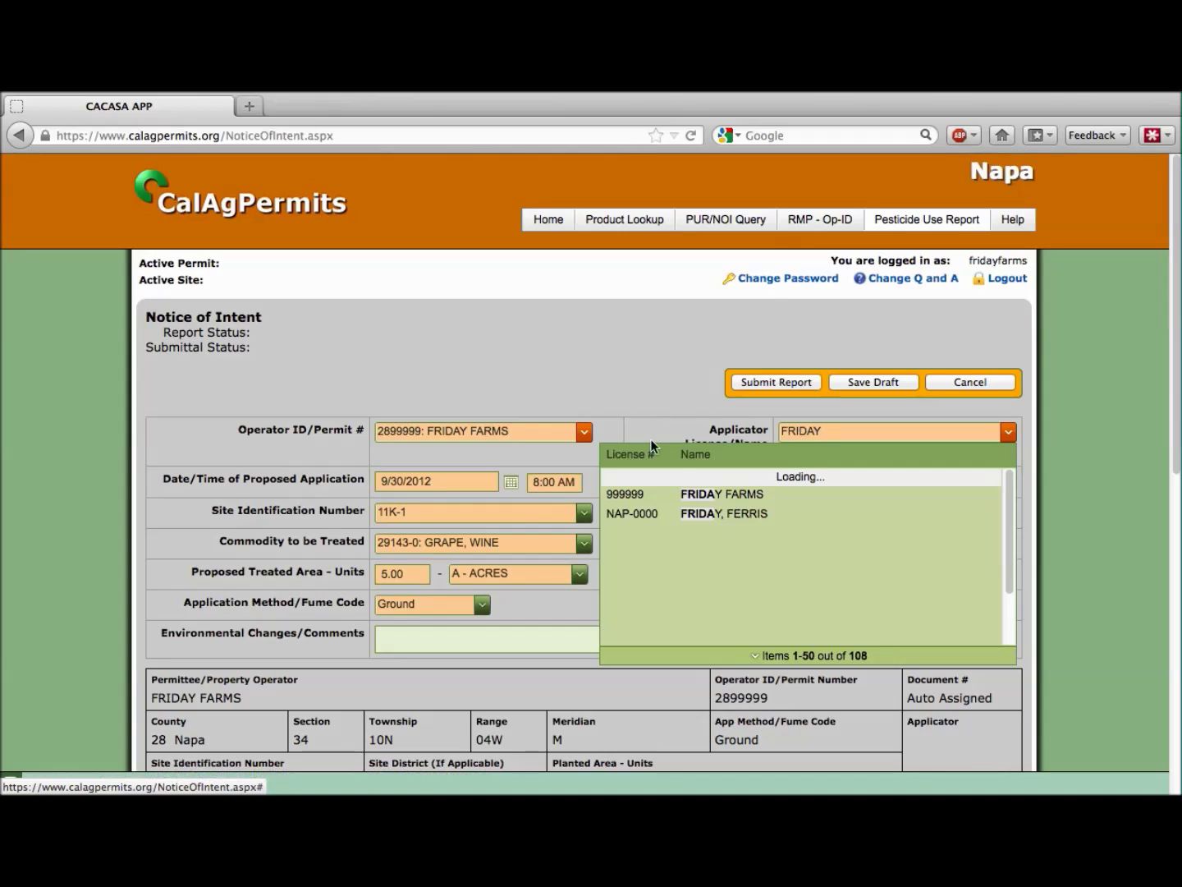
left_click(685, 507)
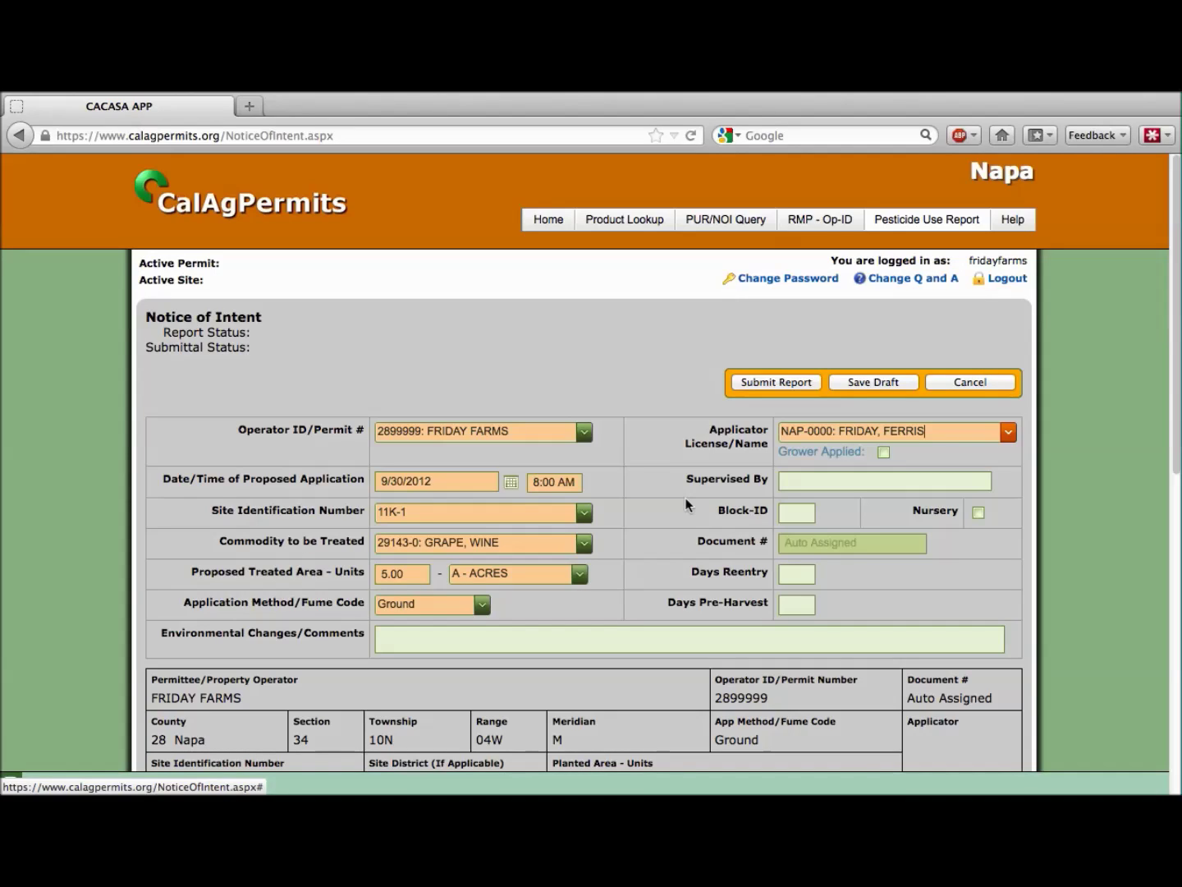
- Search the product list for PHOSTOX and select 72959-4-ZB DEGESCH PHOSTOXIN TABLETS
scroll(685, 504, "down", 10)
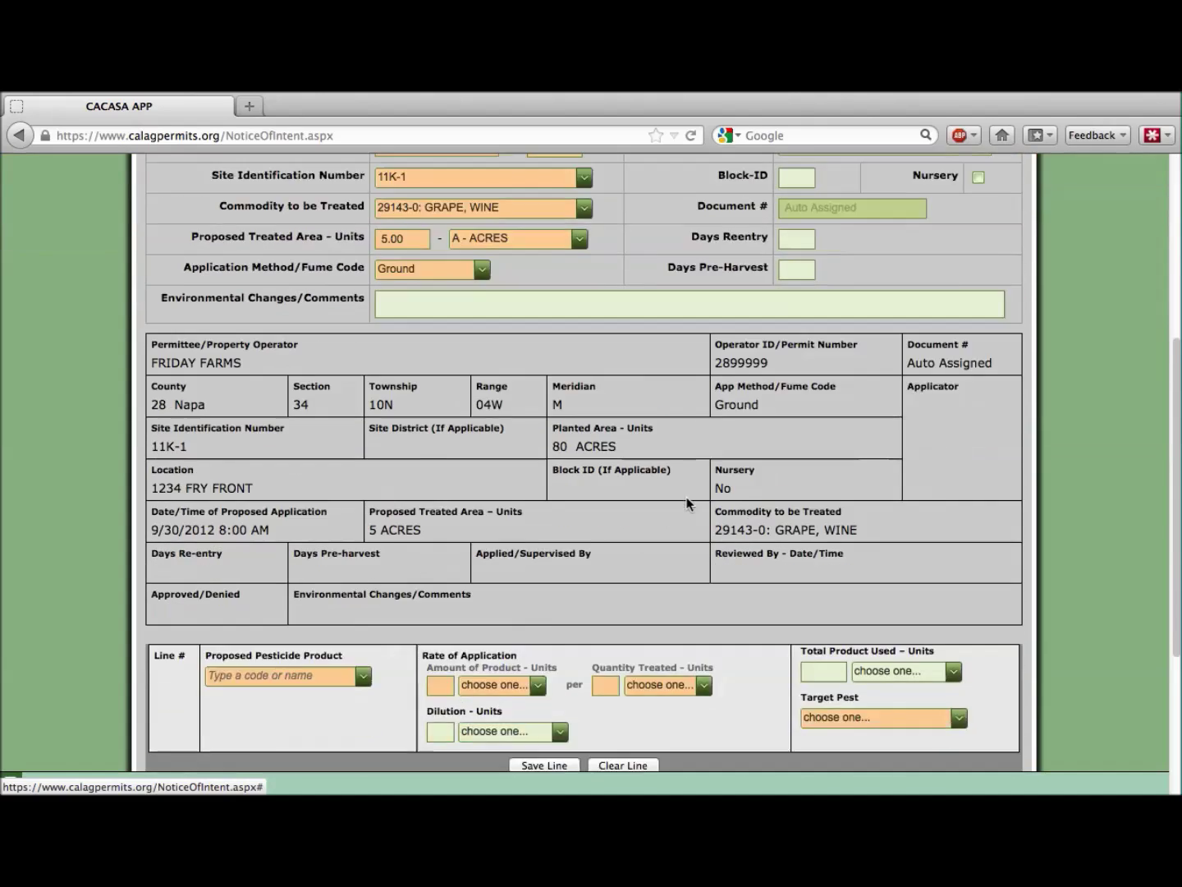
scroll(687, 505, "down", 2)
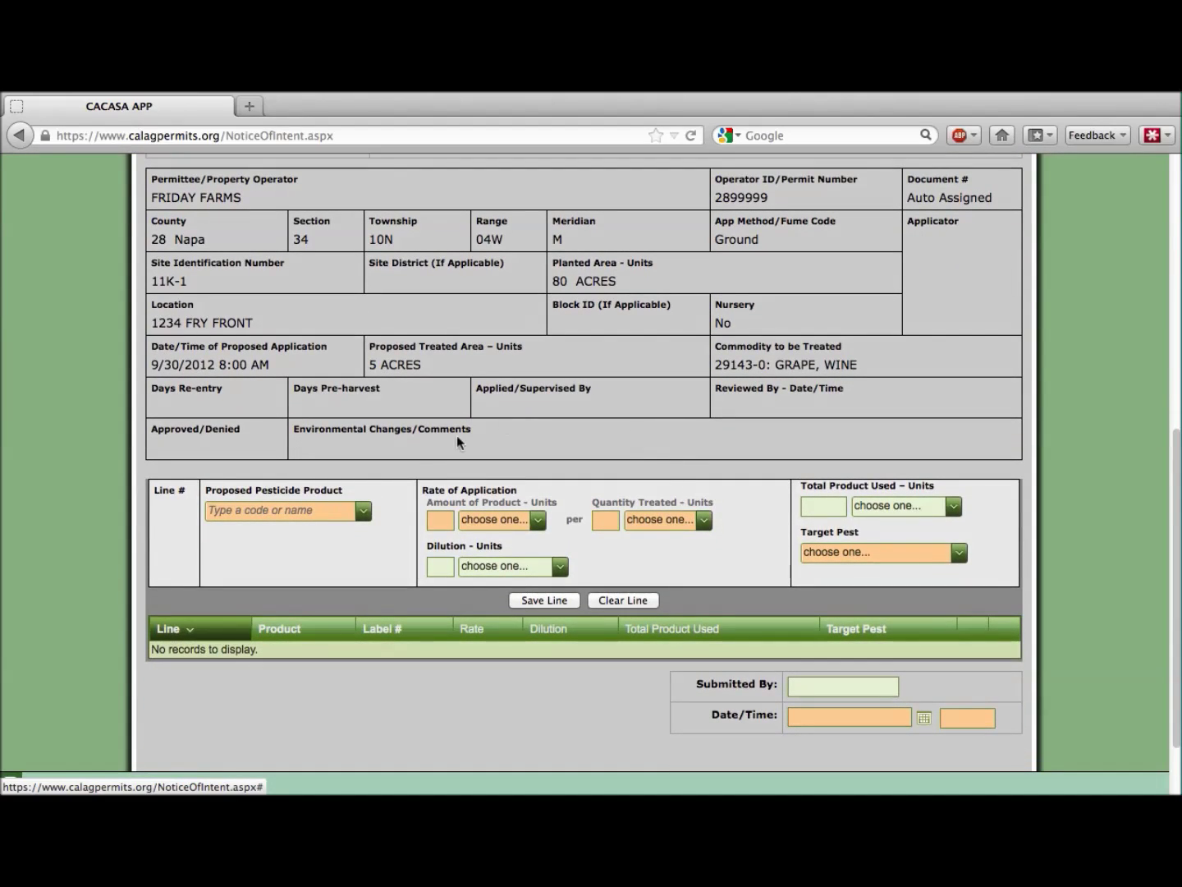
left_click(362, 513)
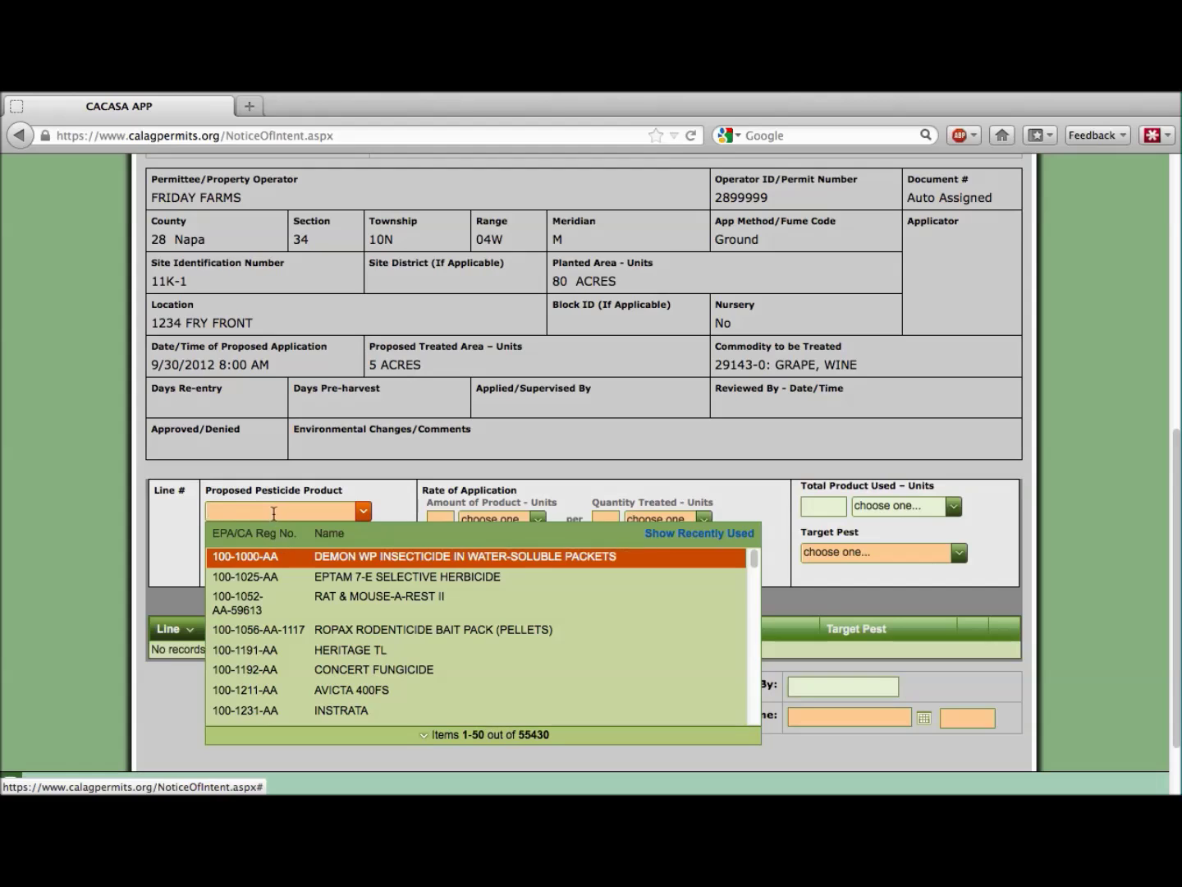
type("PHOS")
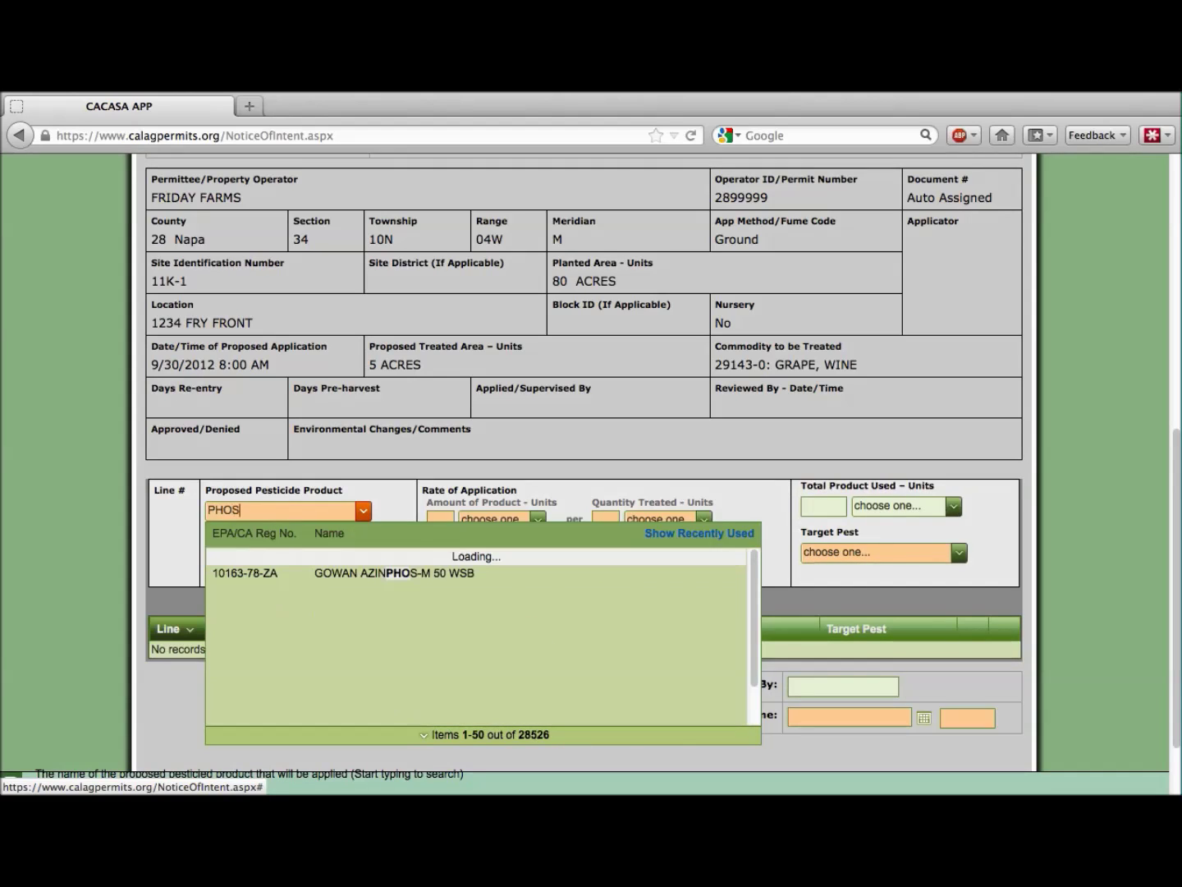
type("TOX")
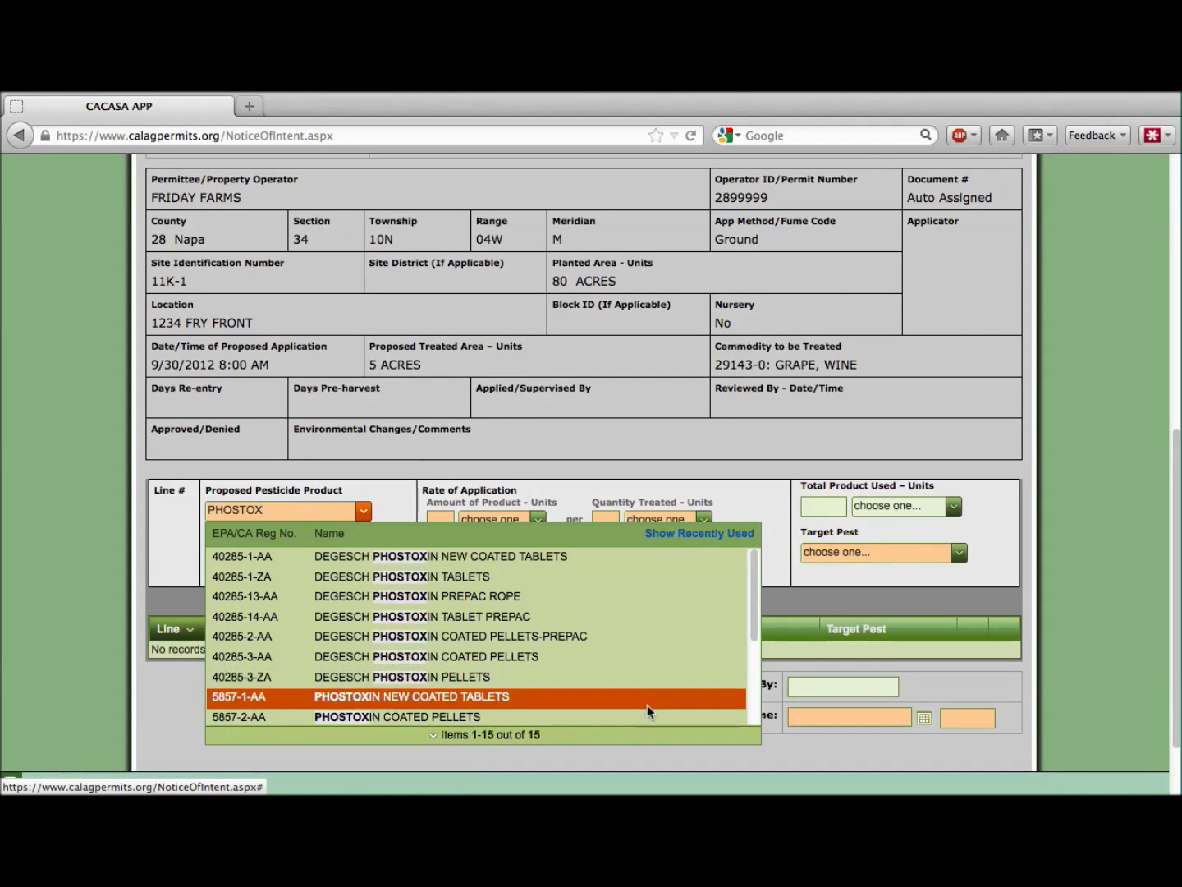
scroll(641, 675, "down", 2)
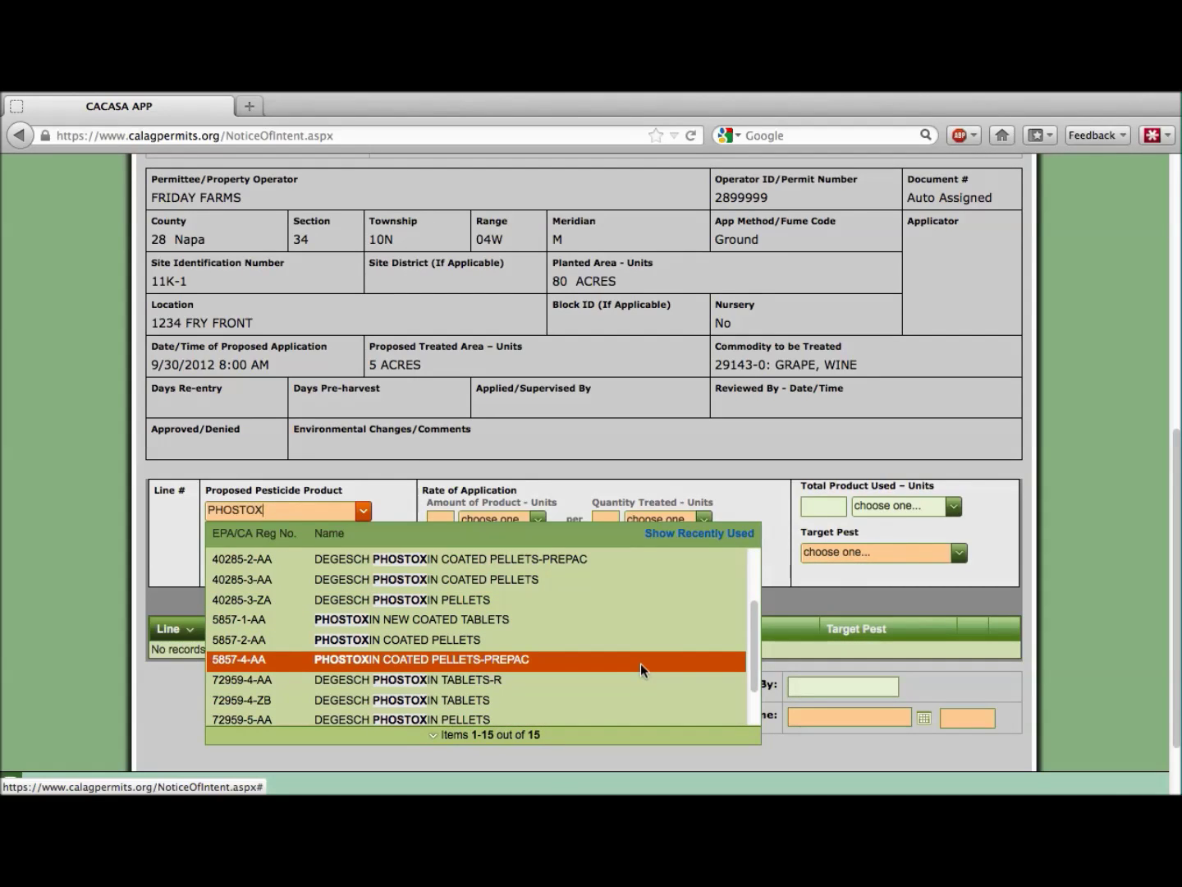
scroll(638, 668, "down", 1)
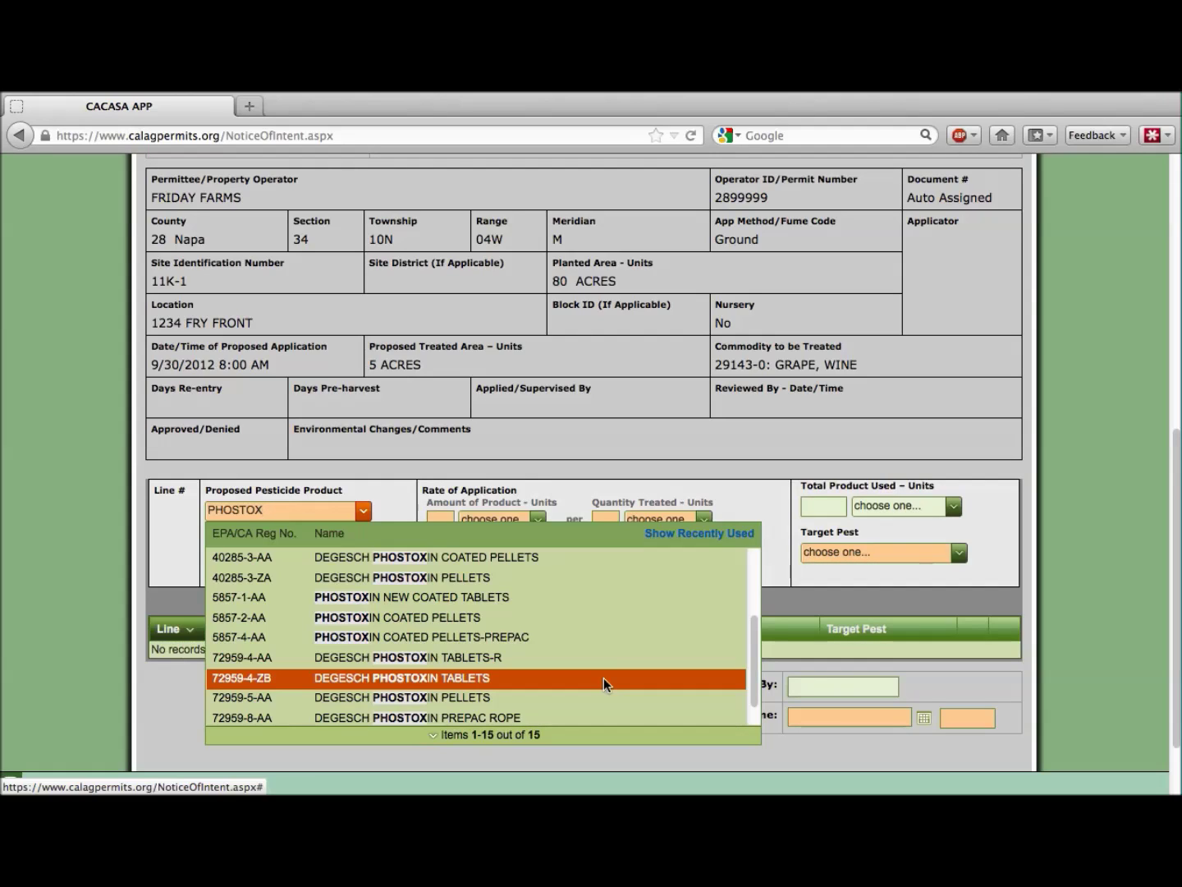
left_click(606, 684)
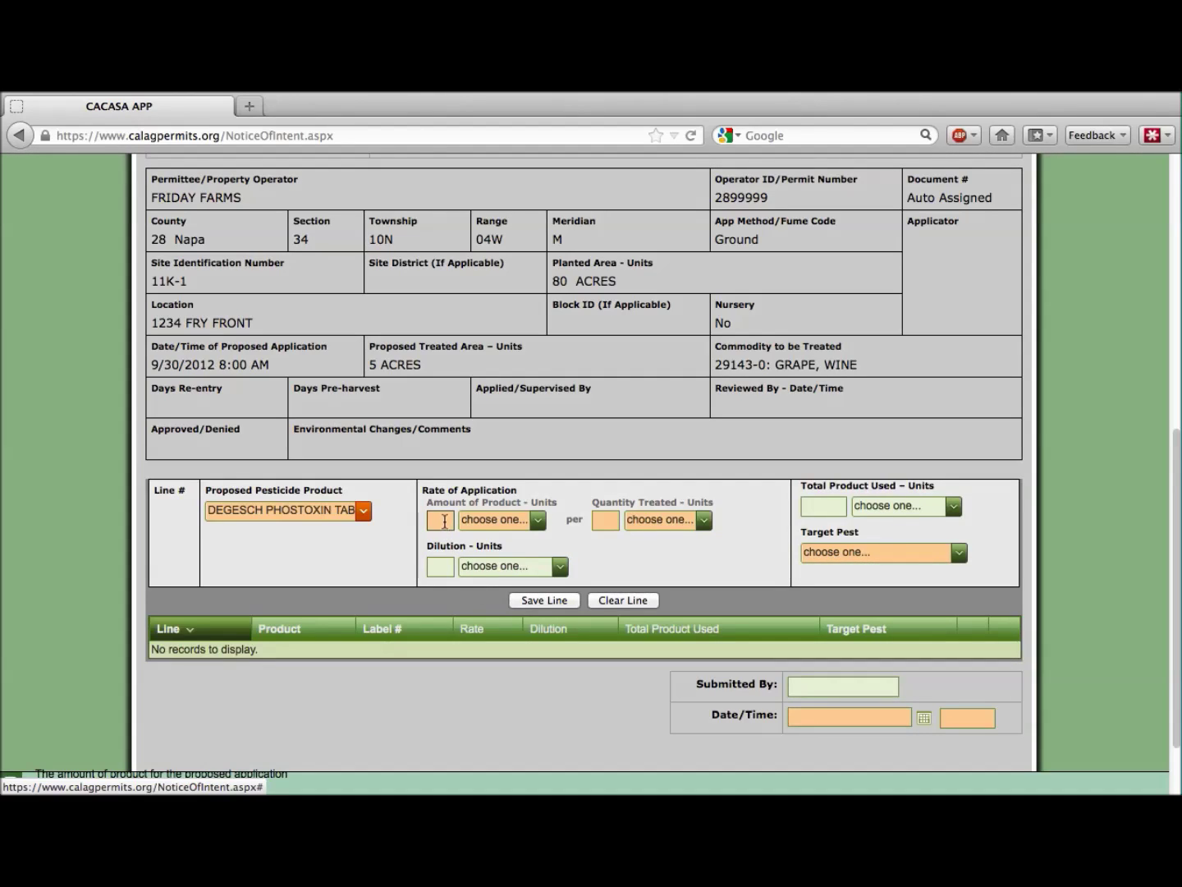
- Set the product rate in grams, per 5 acres treated
left_click(444, 521)
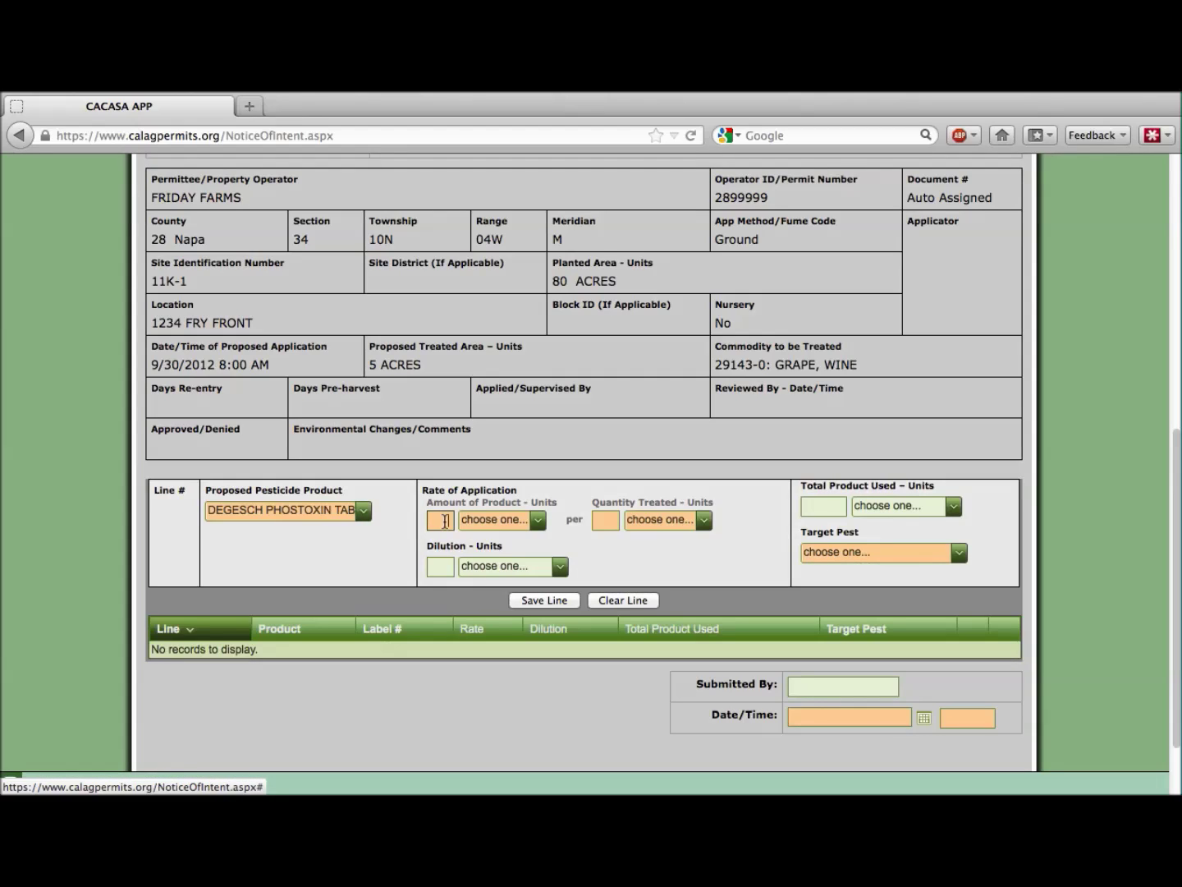
type("120")
left_click(538, 522)
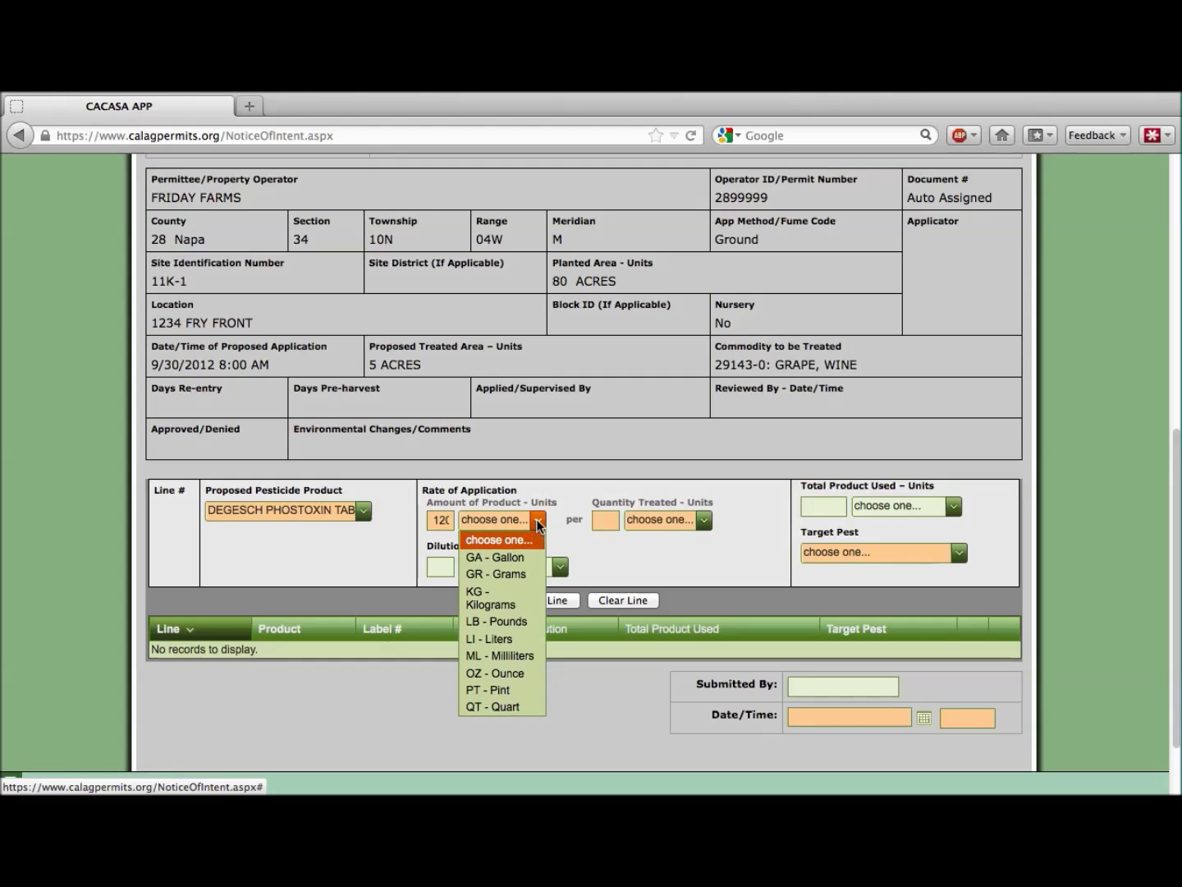
left_click(522, 574)
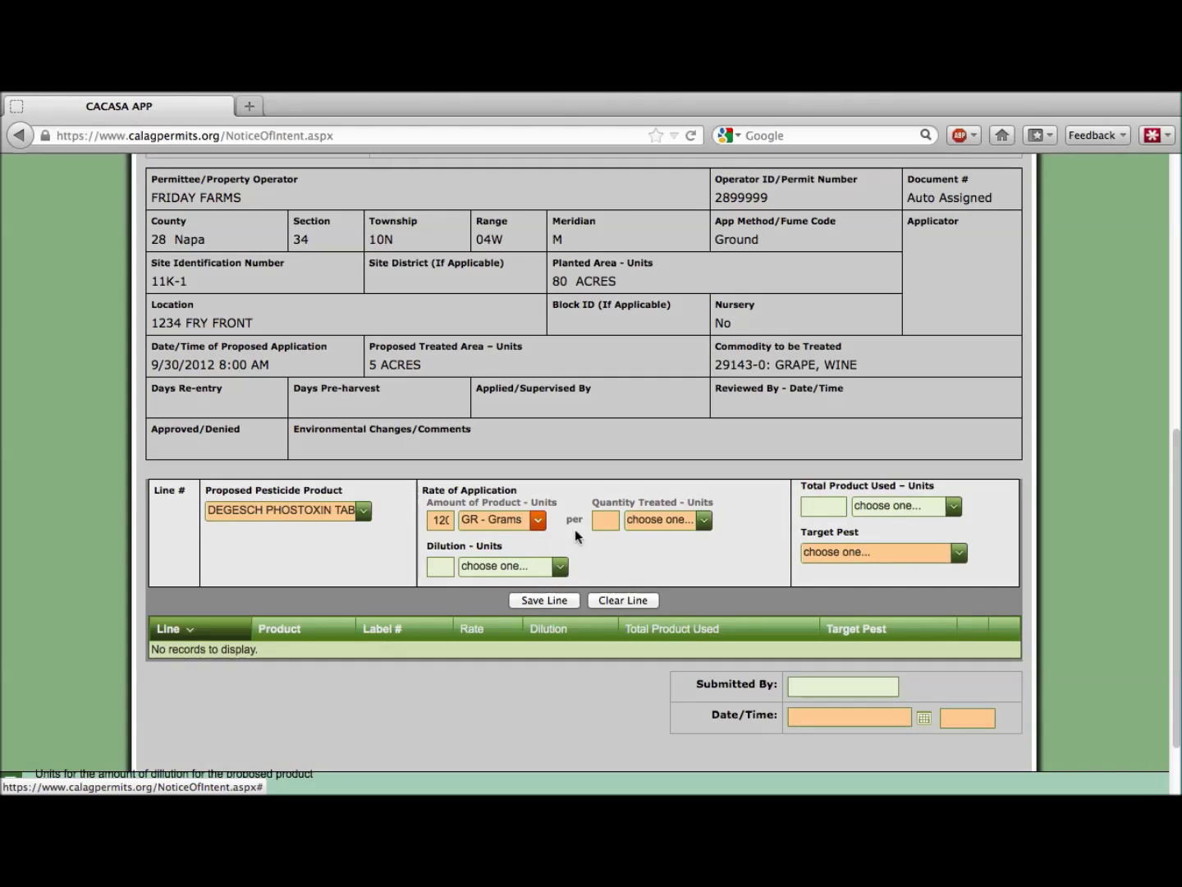
left_click(608, 520)
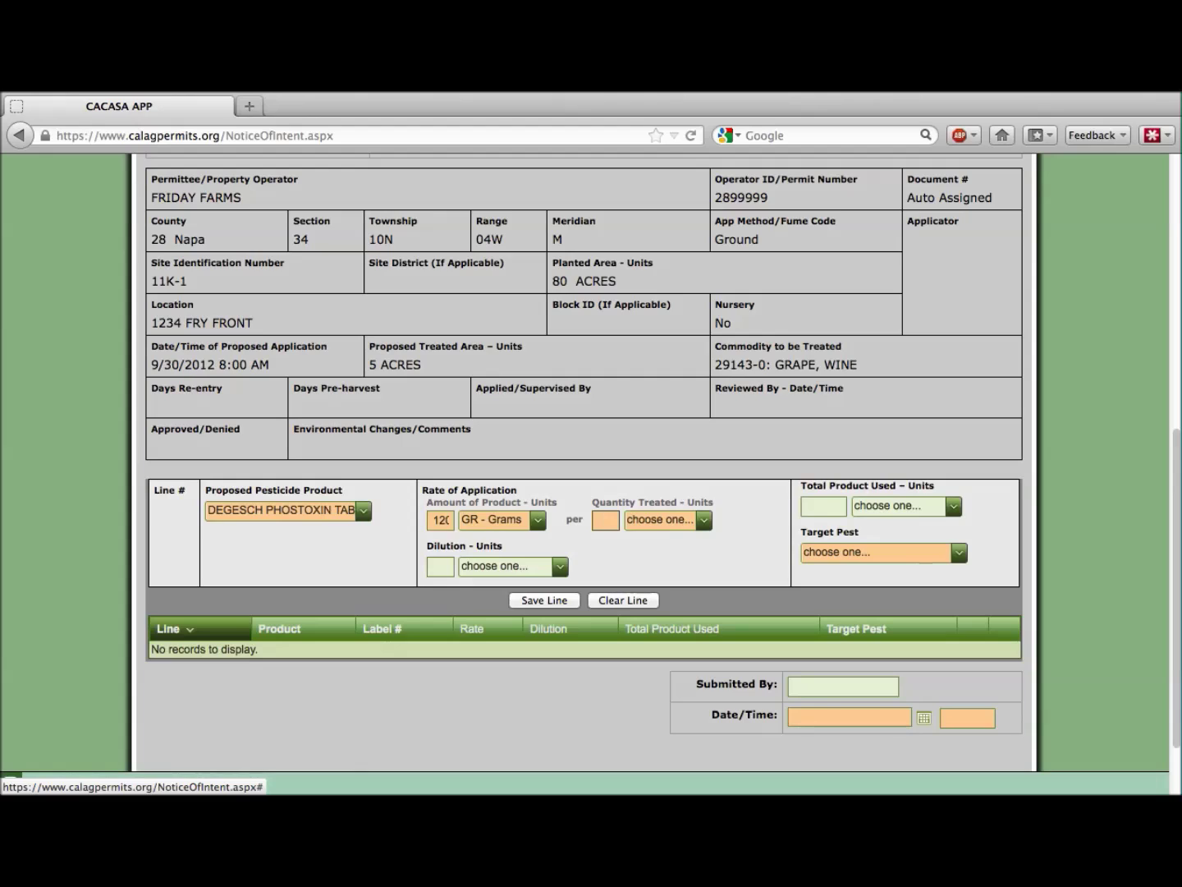
left_click(704, 522)
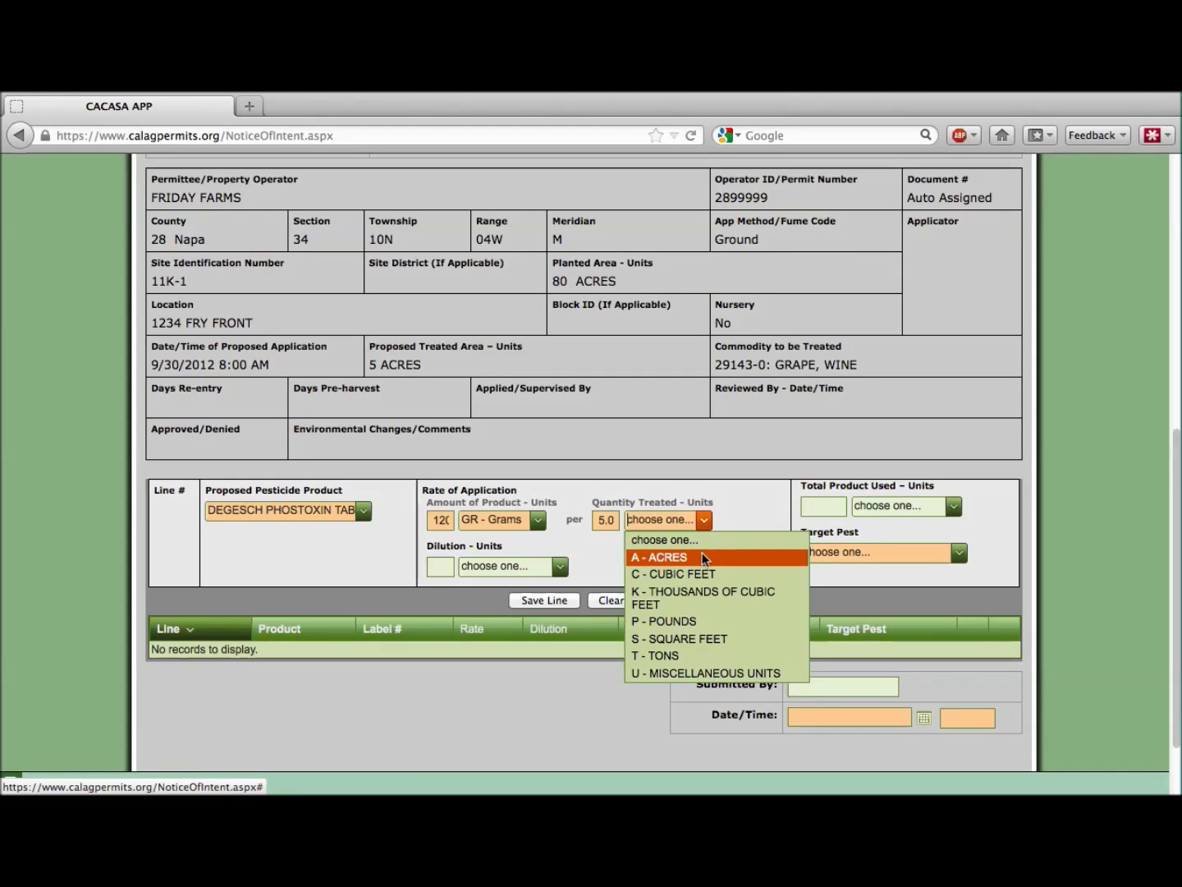
left_click(702, 558)
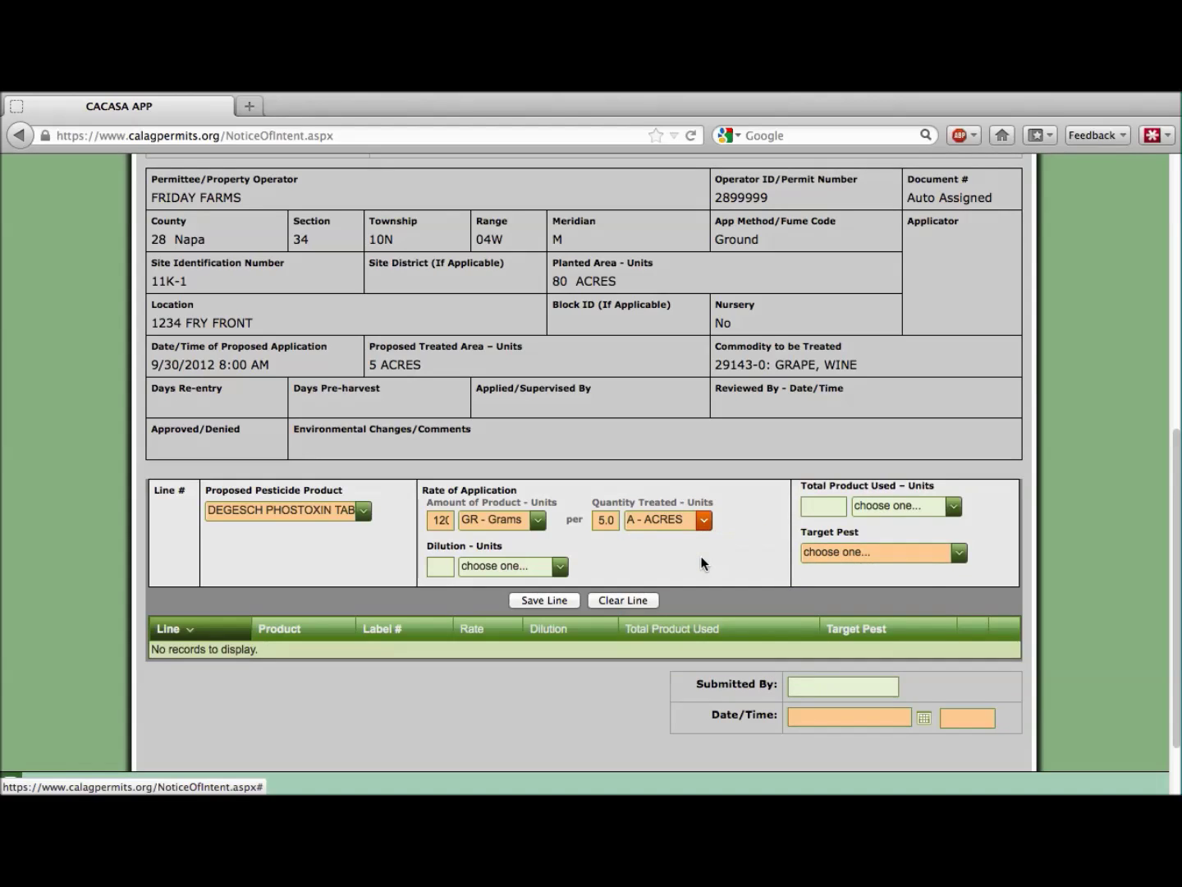
- Make GOPHERS the target pest and save the Phostoxin line
left_click(958, 556)
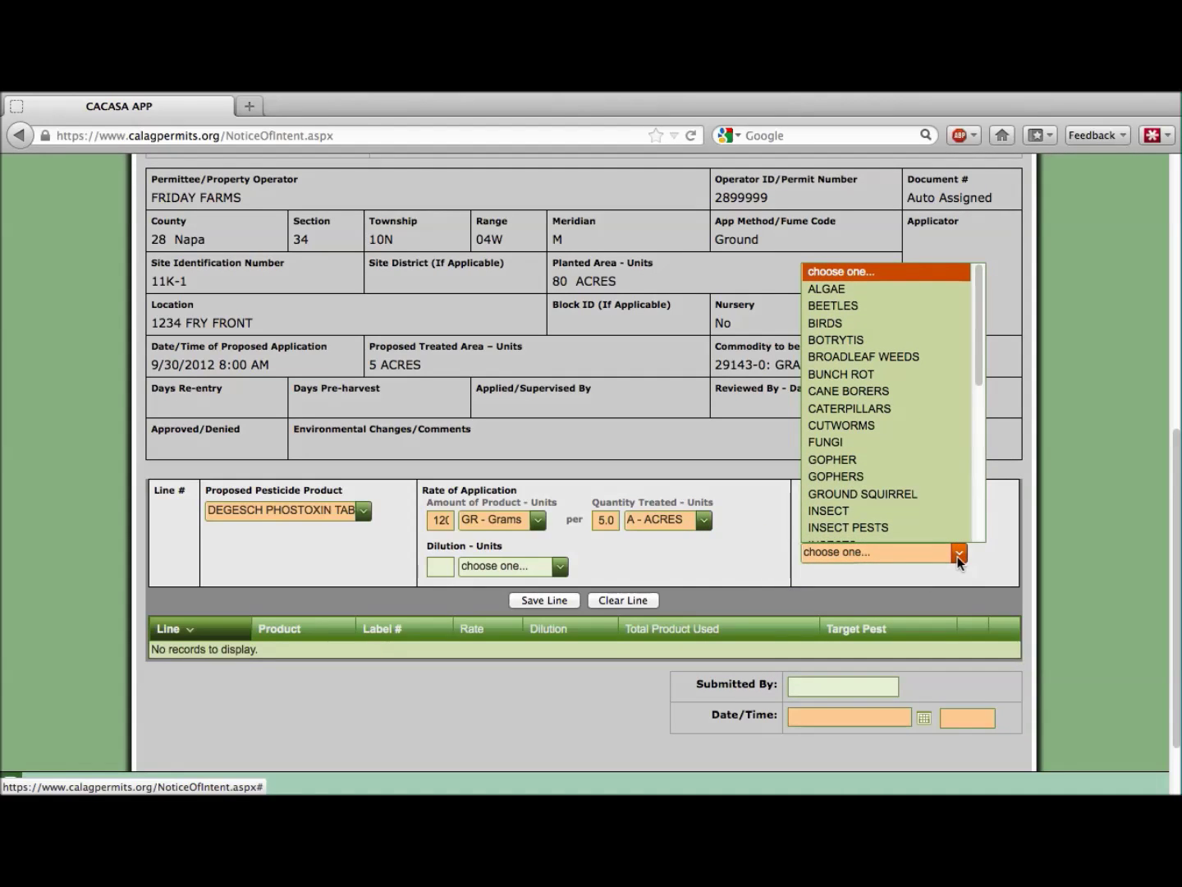
left_click(942, 478)
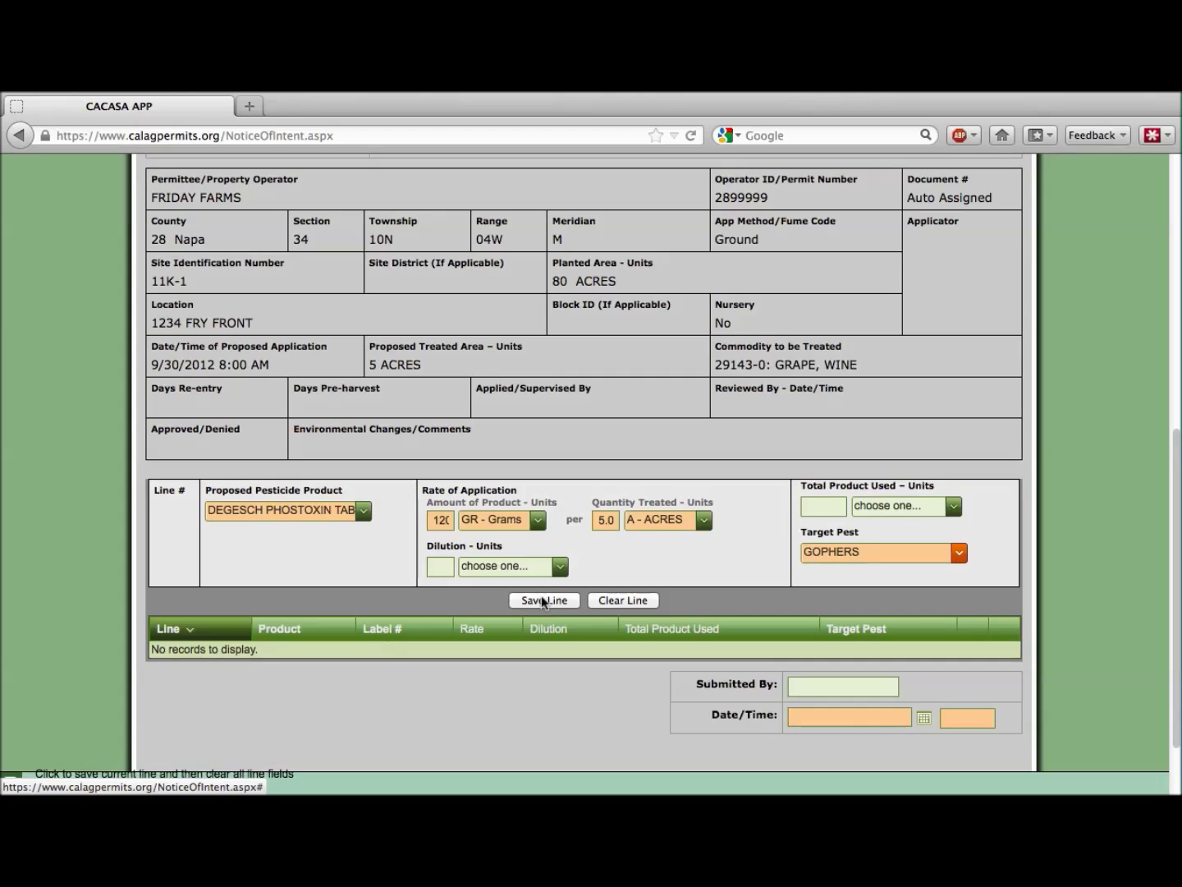
left_click(543, 601)
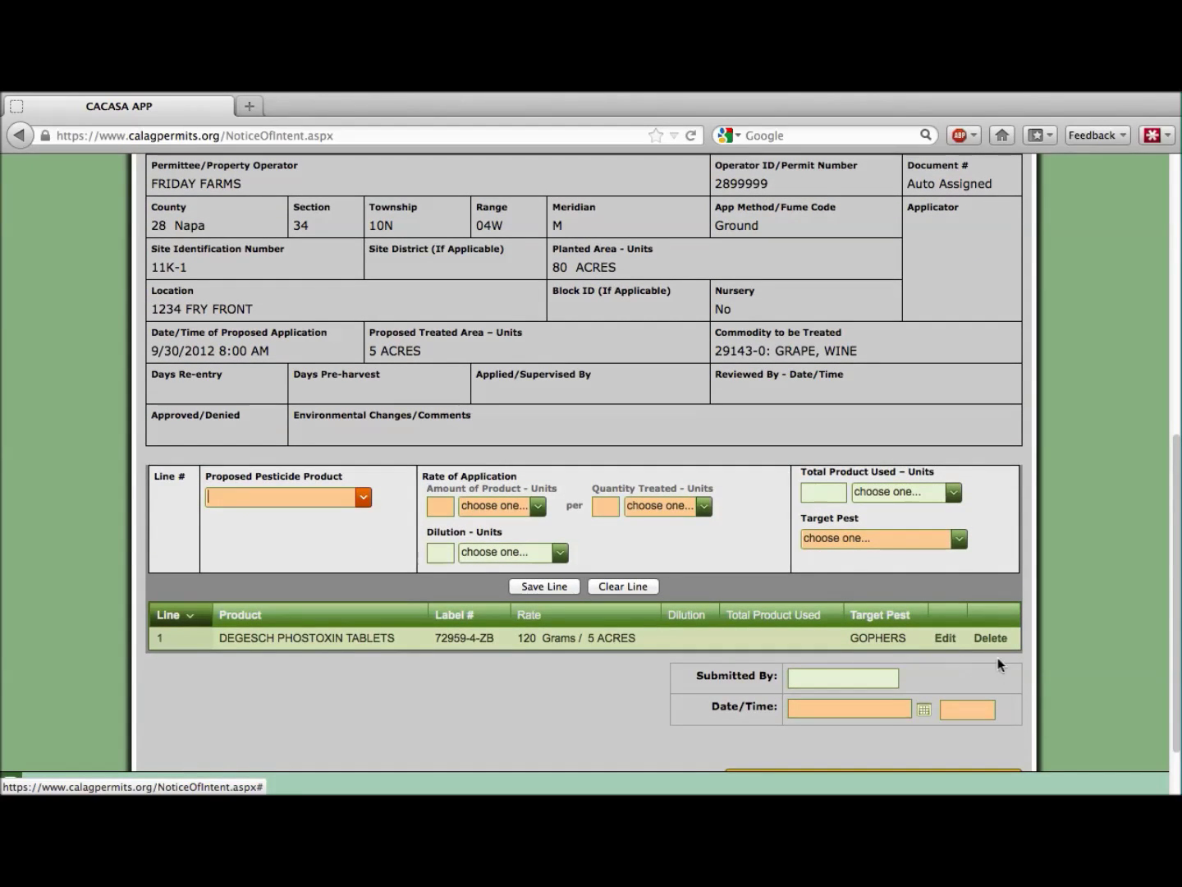
- Clear the empty line fields and submit the Notice of Intent to the county
scroll(984, 655, "down", 1)
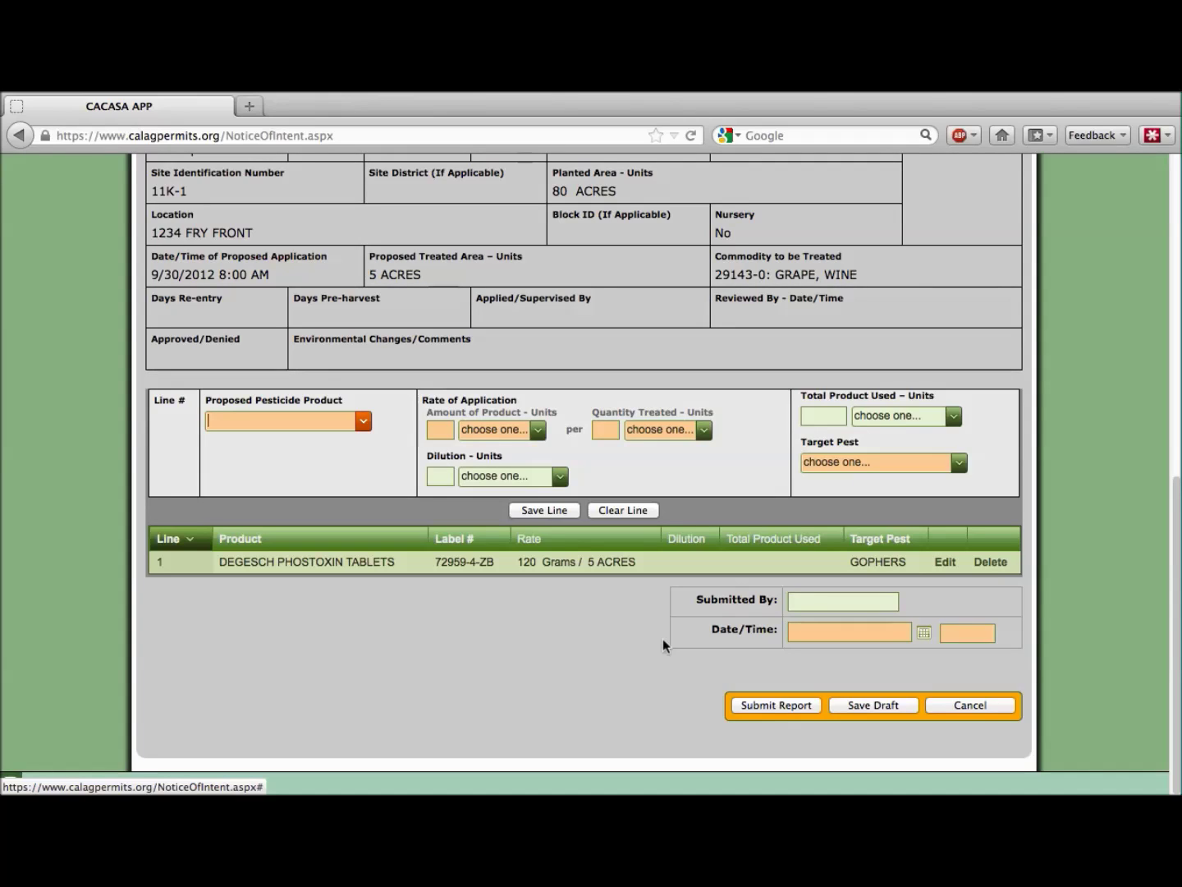
left_click(622, 513)
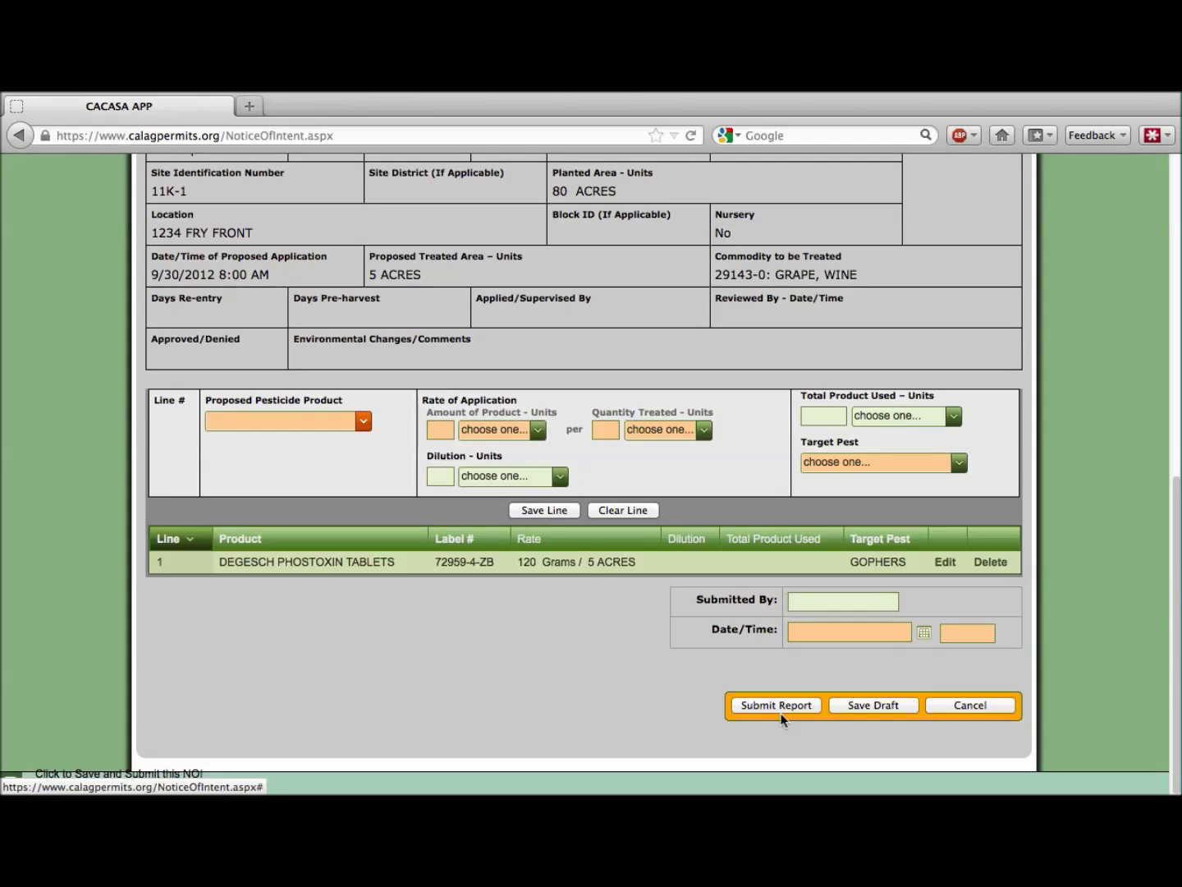
left_click(779, 706)
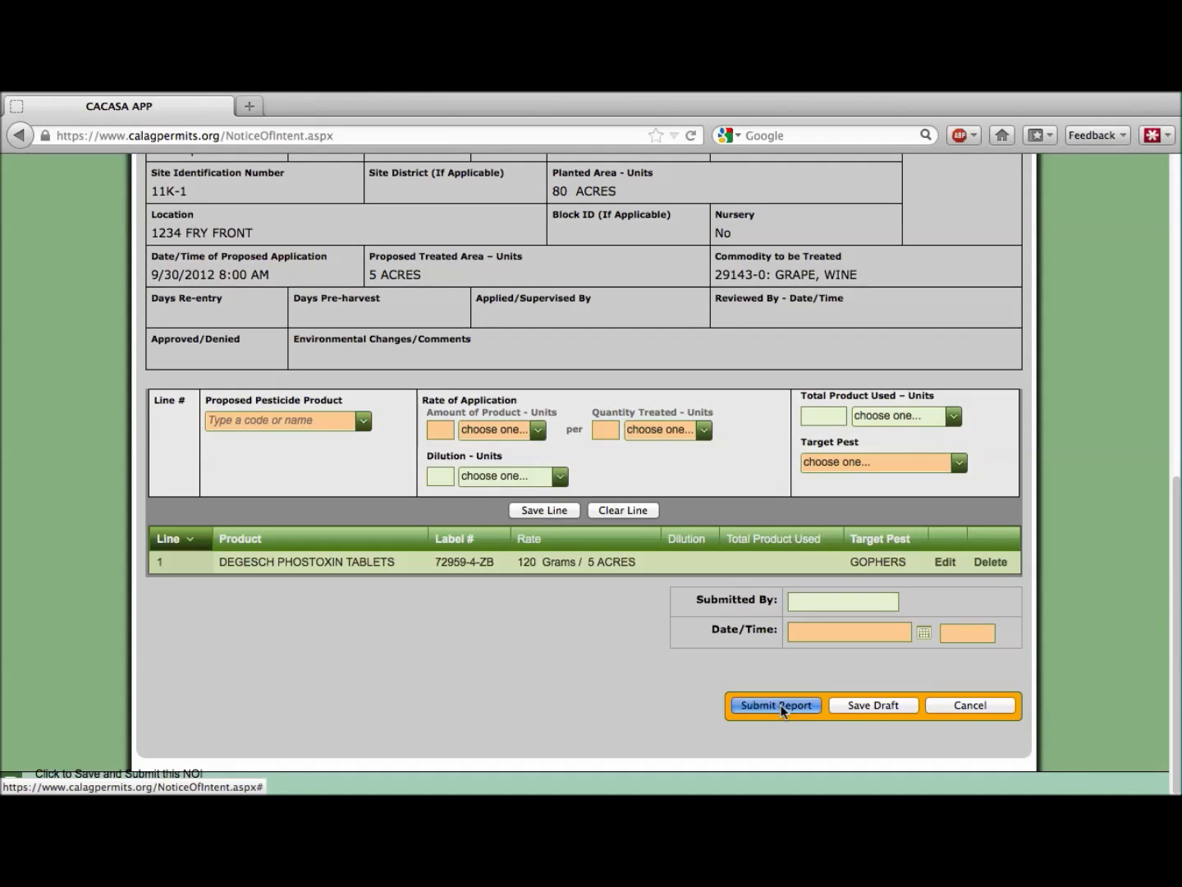